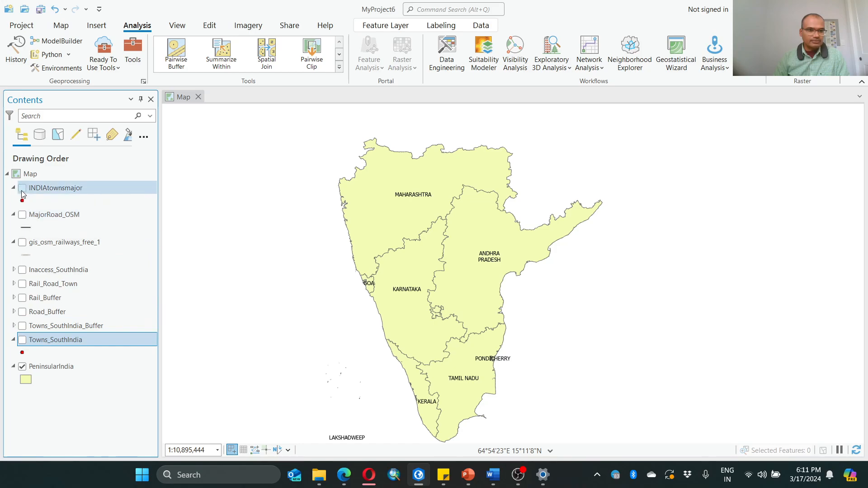
Step: Show the INDIAtownsmajor layer and examine how its towns spread within and beyond the PeninsularIndia boundary
{"action": "scroll", "coordinate": [562, 185], "scroll_direction": "down", "scroll_amount": 3}
{"action": "scroll", "coordinate": [562, 185], "scroll_direction": "up", "scroll_amount": 2}
{"action": "scroll", "coordinate": [563, 239], "scroll_direction": "up", "scroll_amount": 2}
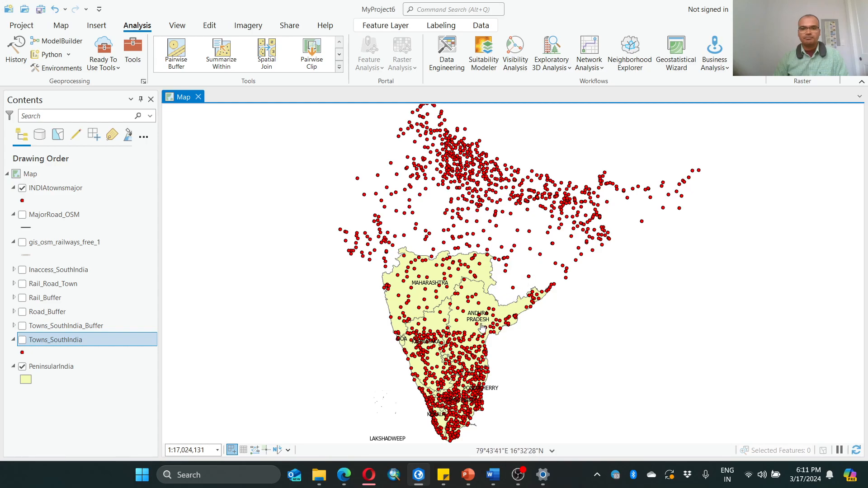
{"action": "scroll", "coordinate": [482, 327], "scroll_direction": "up", "scroll_amount": 2}
{"action": "left_click_drag", "start_coordinate": [456, 319], "coordinate": [455, 269]}
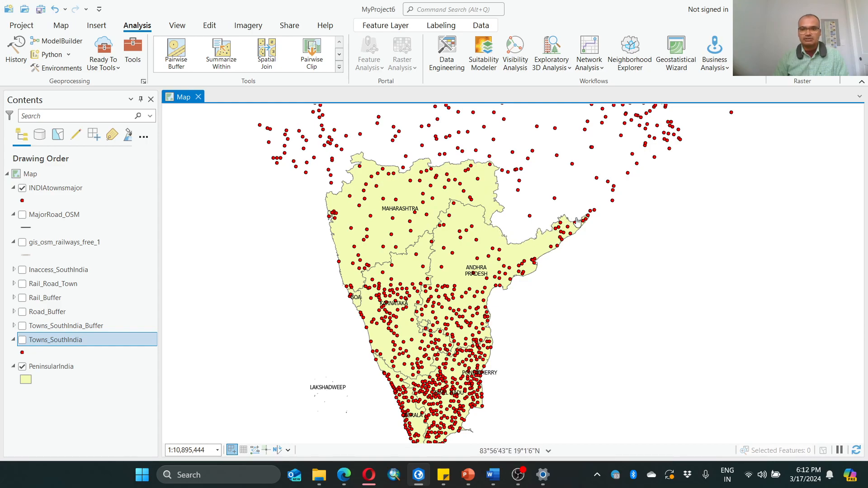
{"action": "left_click_drag", "start_coordinate": [444, 365], "coordinate": [444, 338]}
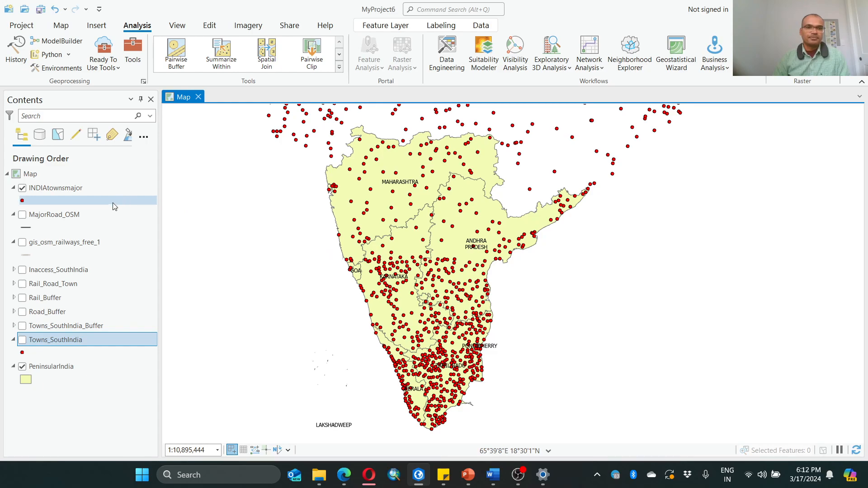
Step: Open the Clip analysis tool with INDIAtownsmajor as the input features and PeninsularIndia as the clip features
{"action": "left_click", "coordinate": [136, 49]}
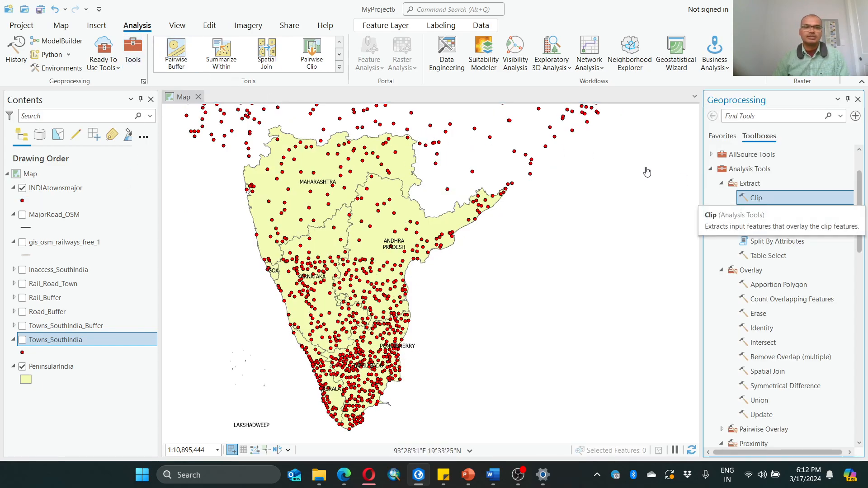
{"action": "double_click", "coordinate": [763, 199]}
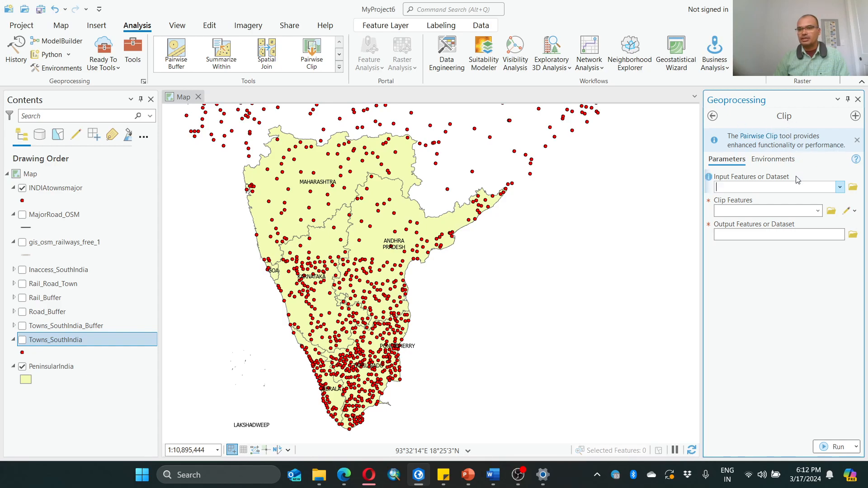
{"action": "left_click", "coordinate": [840, 188]}
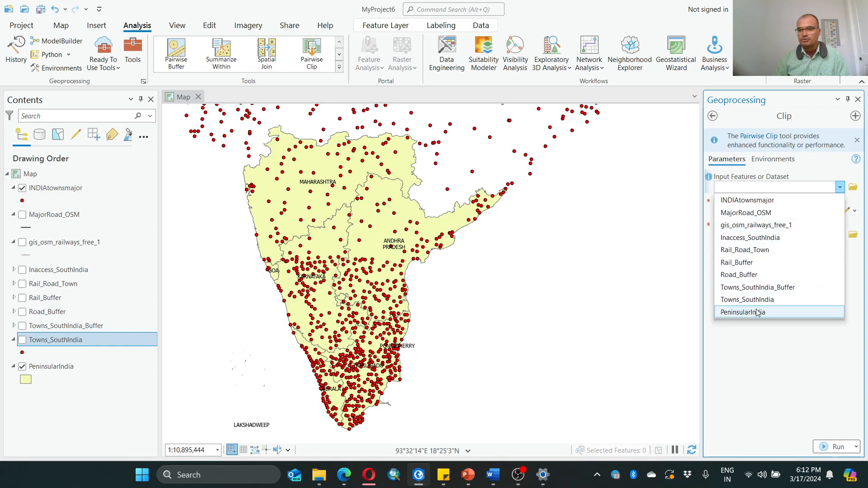
{"action": "left_click", "coordinate": [762, 203]}
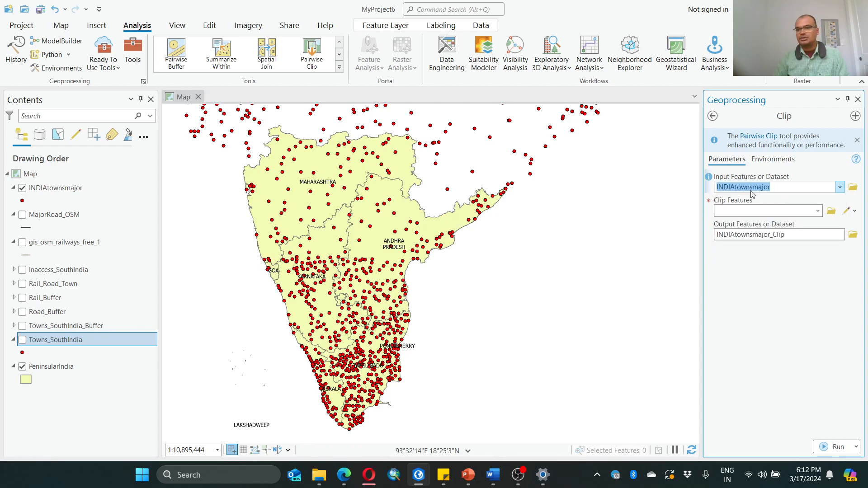
{"action": "left_click", "coordinate": [818, 211]}
{"action": "left_click", "coordinate": [741, 337]}
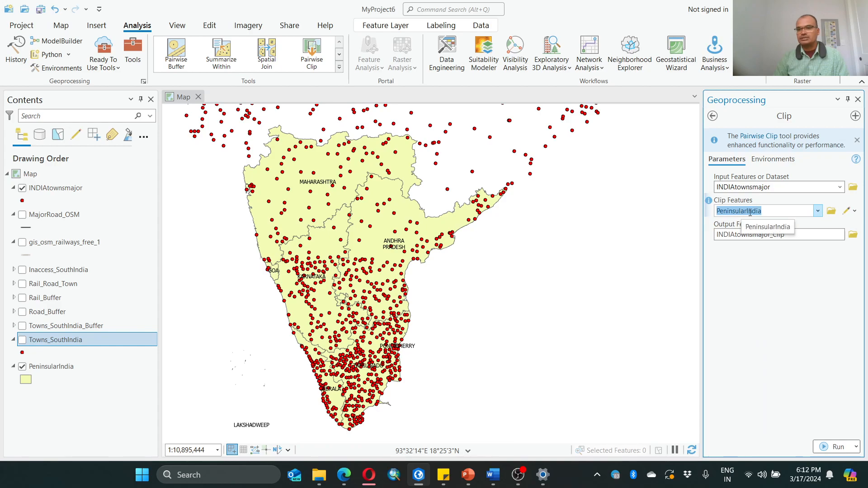
Step: Browse to the Temp folder on the D: drive as the location for the clip output
{"action": "left_click", "coordinate": [853, 235]}
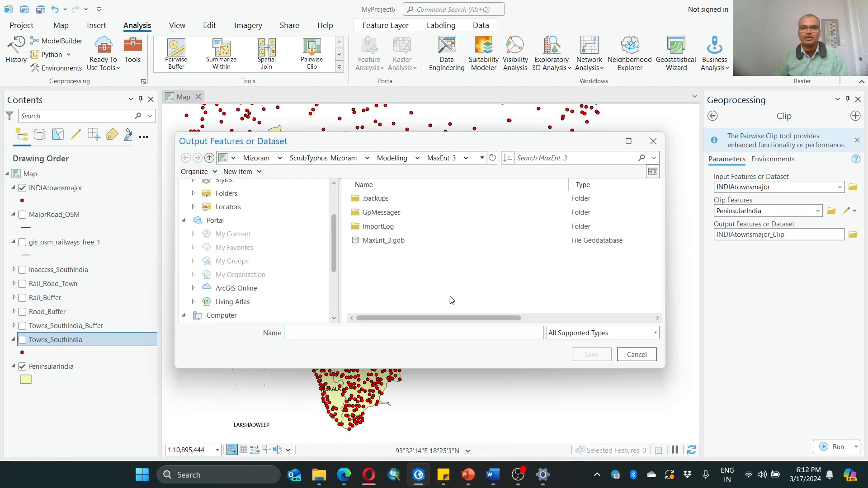
{"action": "left_click_drag", "start_coordinate": [333, 256], "coordinate": [333, 299]}
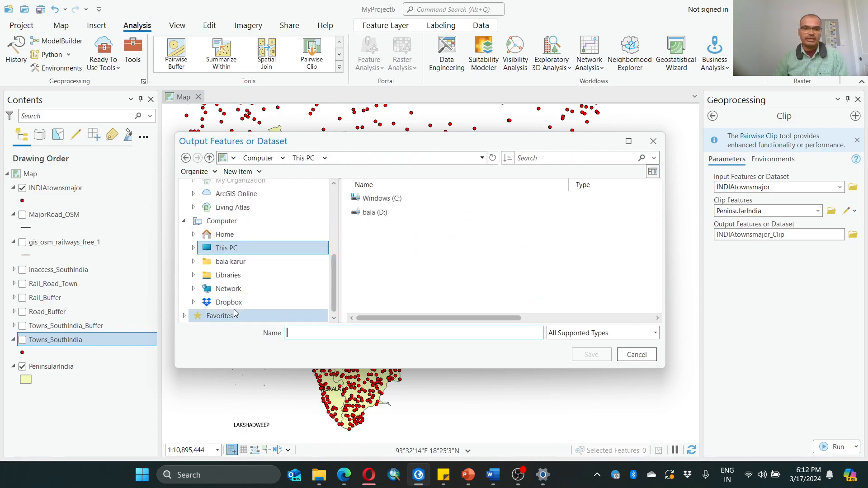
{"action": "double_click", "coordinate": [371, 213]}
{"action": "scroll", "coordinate": [376, 271], "scroll_direction": "down", "scroll_amount": 3}
{"action": "double_click", "coordinate": [370, 297]}
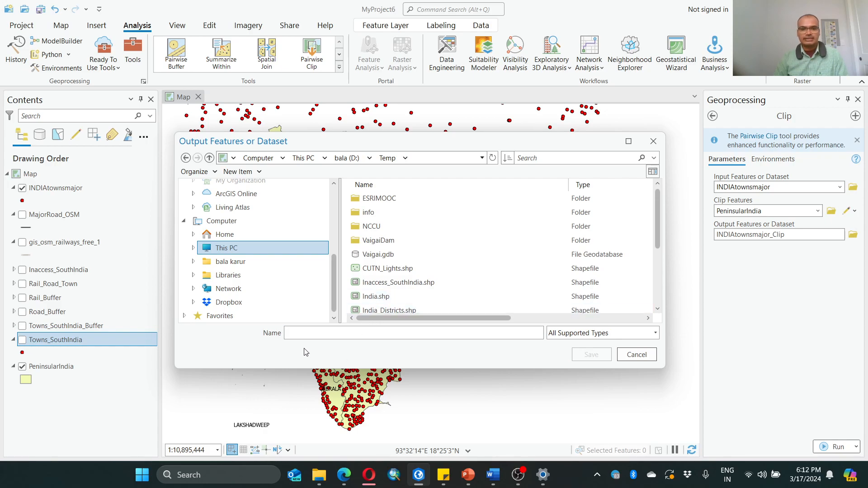
Step: Save the output as Clip_Towns and run the Clip tool
{"action": "type", "text": "CL"}
{"action": "key", "text": "BackSpace"}
{"action": "key", "text": "BackSpace"}
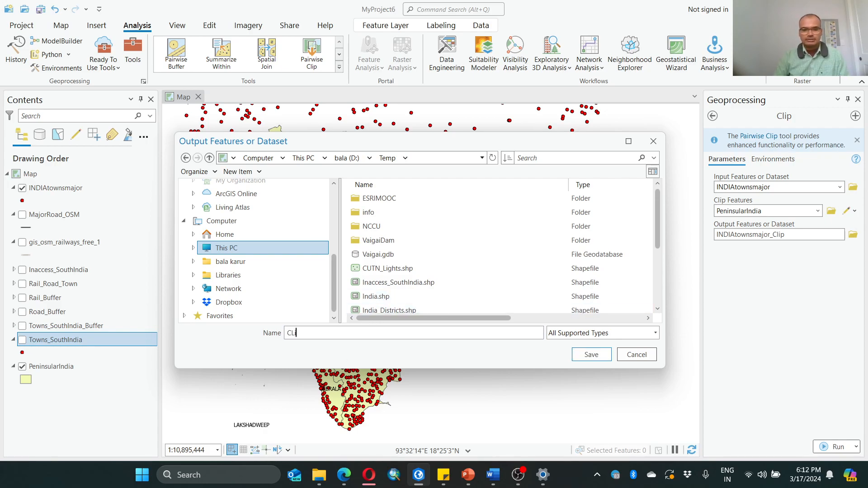
{"action": "type", "text": "L"}
{"action": "left_click", "coordinate": [364, 331]}
{"action": "key", "text": "BackSpace"}
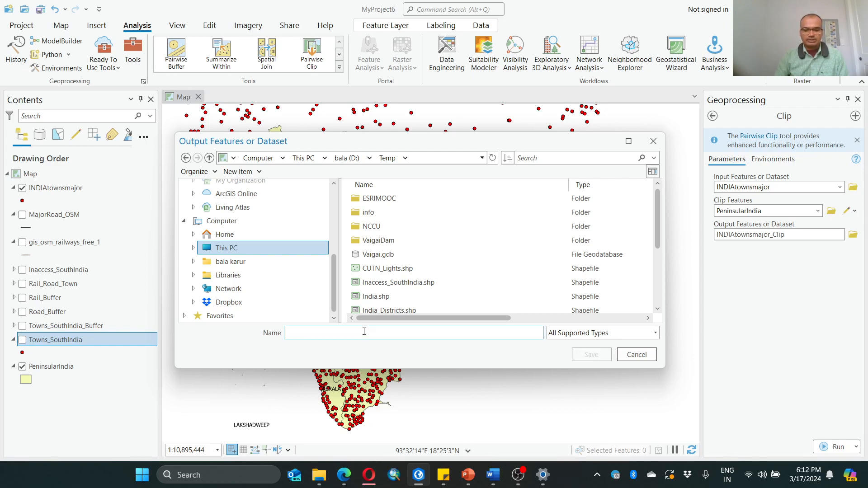
{"action": "type", "text": "lip_Towns"}
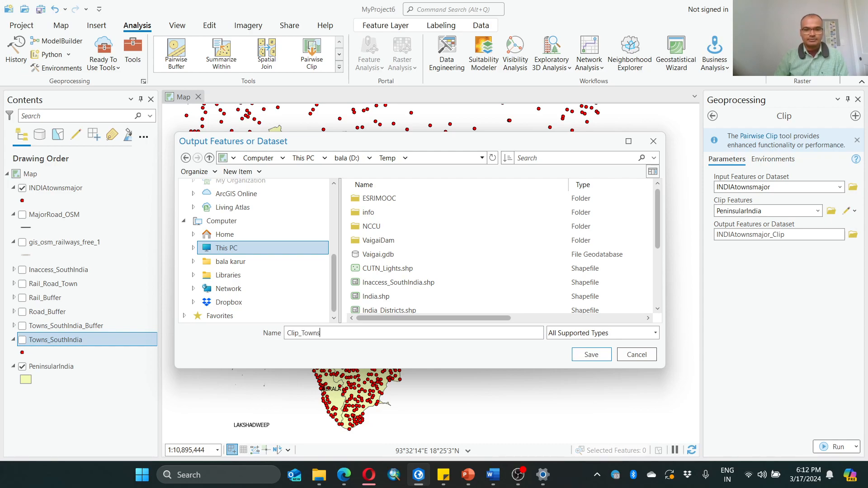
{"action": "left_click", "coordinate": [591, 354]}
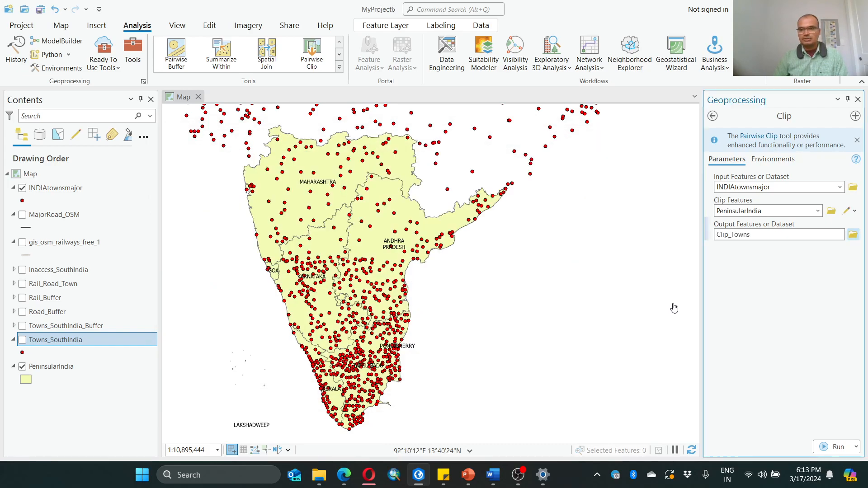
{"action": "left_click", "coordinate": [835, 447]}
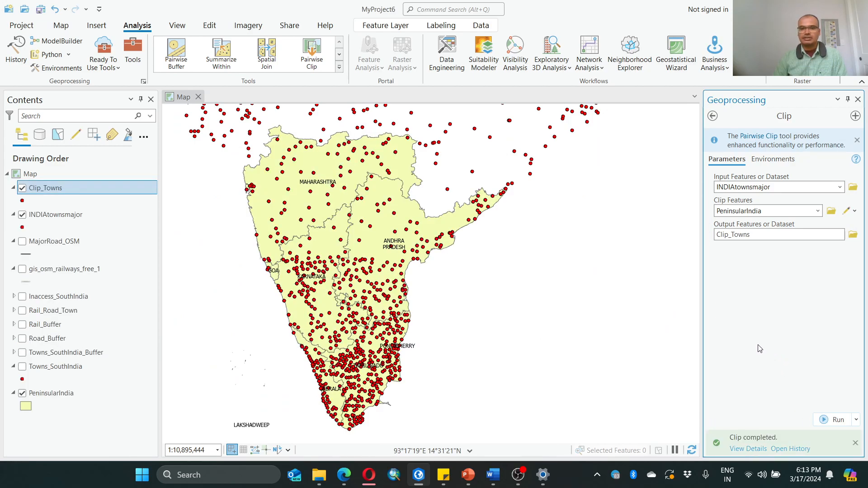
Step: Hide the INDIAtownsmajor layer so only the clipped towns are drawn over the peninsular states
{"action": "left_click", "coordinate": [23, 216]}
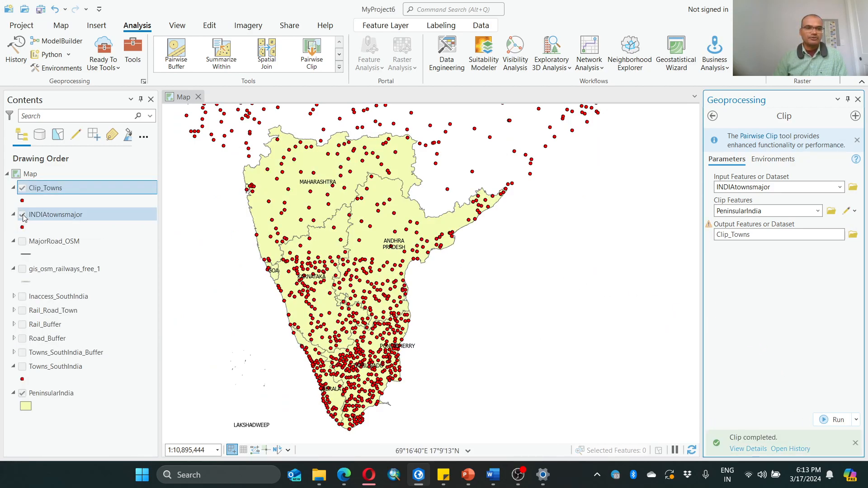
{"action": "left_click", "coordinate": [22, 215]}
{"action": "left_click_drag", "start_coordinate": [361, 192], "coordinate": [400, 248]}
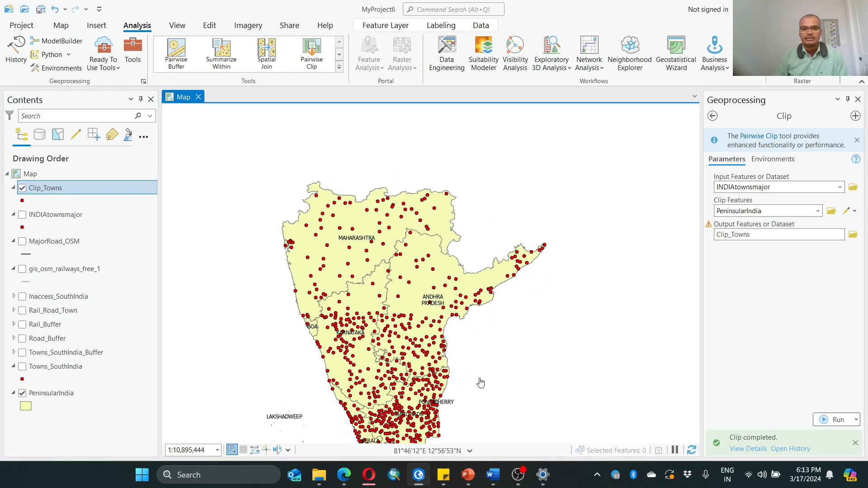
{"action": "left_click_drag", "start_coordinate": [481, 384], "coordinate": [468, 304]}
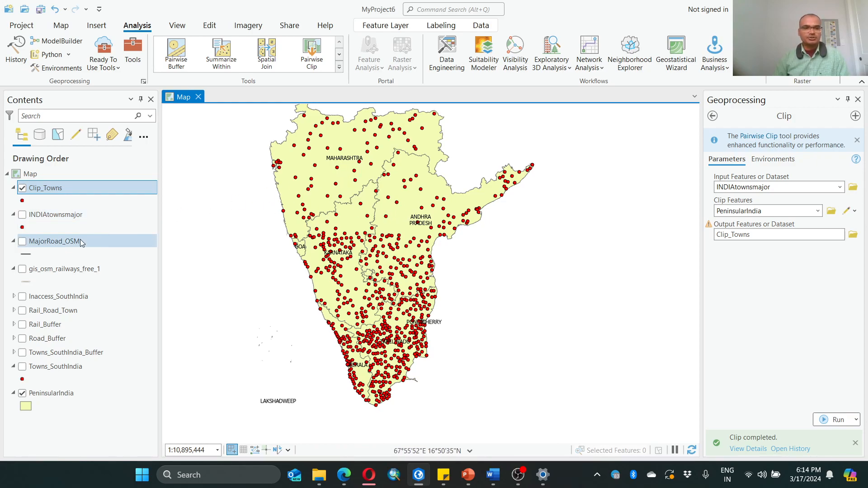
Step: Display the MajorRoad_OSM and gis_osm_railways_free_1 layers together with the clipped towns
{"action": "left_click", "coordinate": [22, 242]}
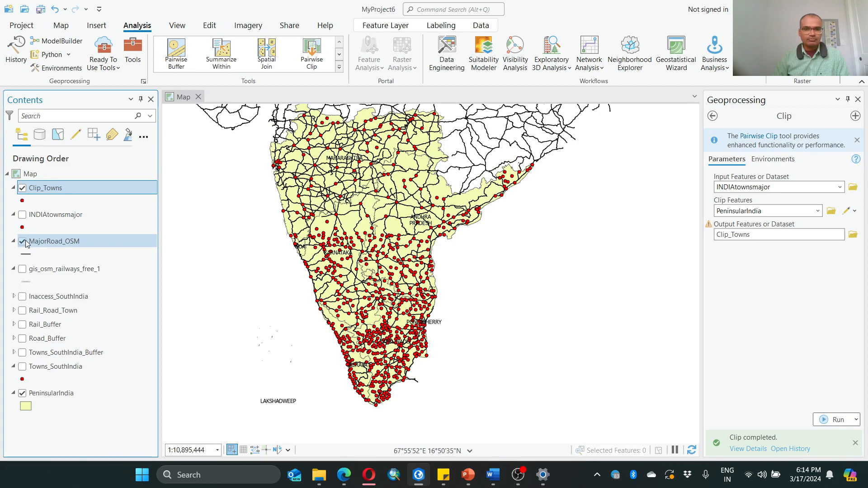
{"action": "left_click_drag", "start_coordinate": [376, 230], "coordinate": [374, 271]}
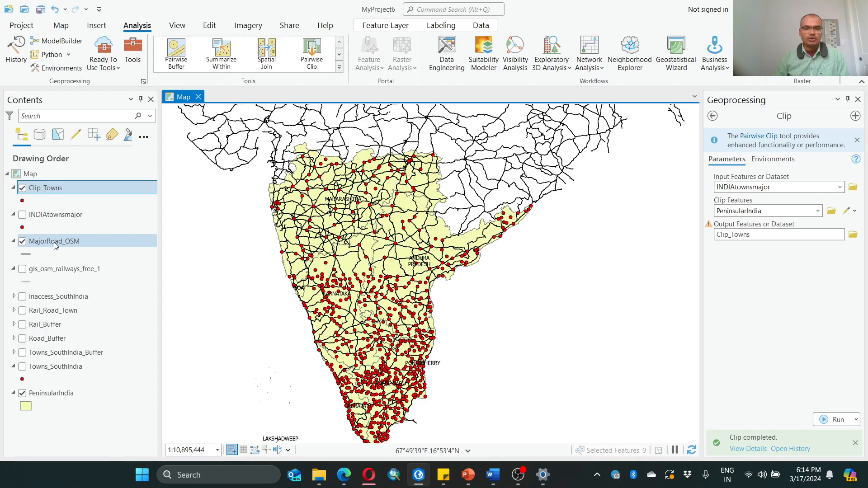
{"action": "left_click", "coordinate": [22, 270]}
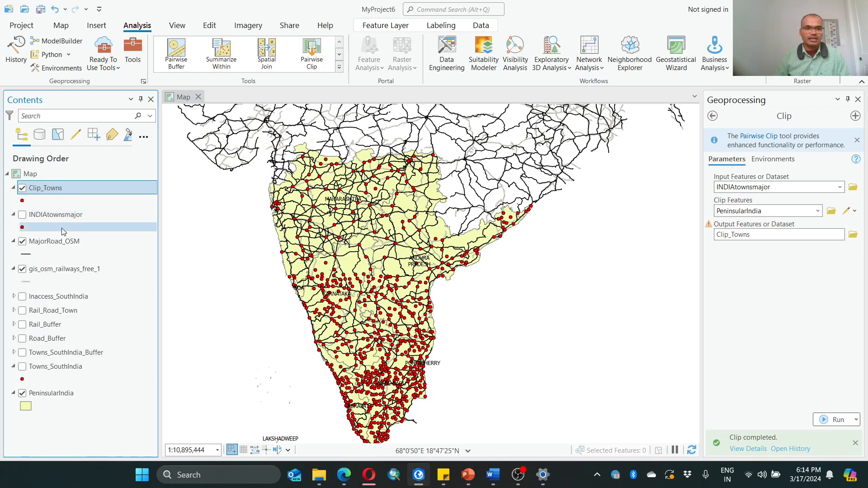
Step: Toggle the MajorRoad_OSM layer to compare the roads with the railways, and leave both layers hidden
{"action": "left_click", "coordinate": [23, 242]}
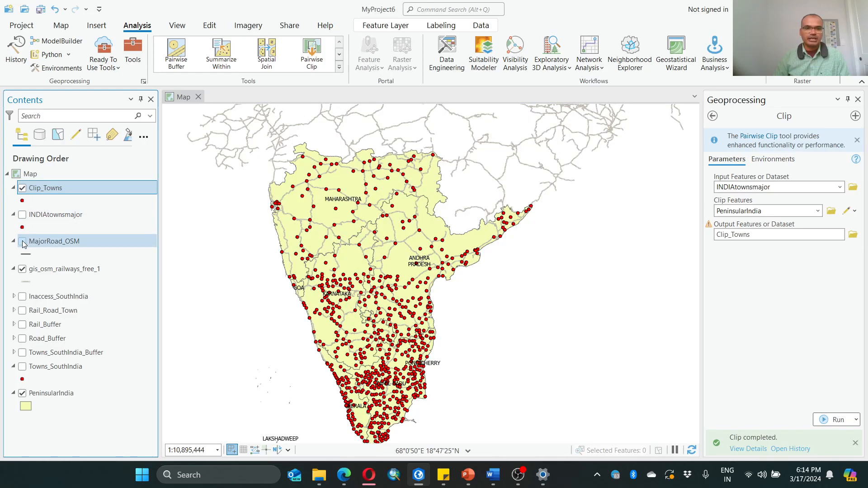
{"action": "left_click", "coordinate": [23, 242]}
{"action": "left_click", "coordinate": [22, 242]}
{"action": "left_click", "coordinate": [22, 242]}
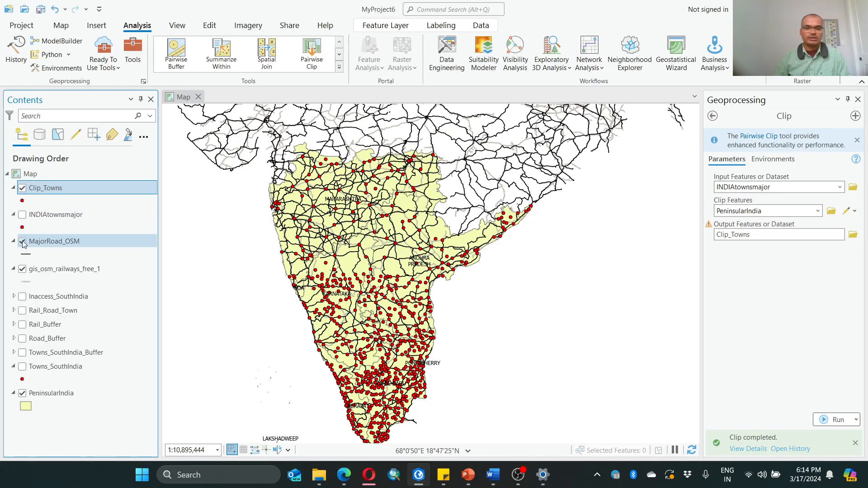
{"action": "left_click", "coordinate": [23, 242]}
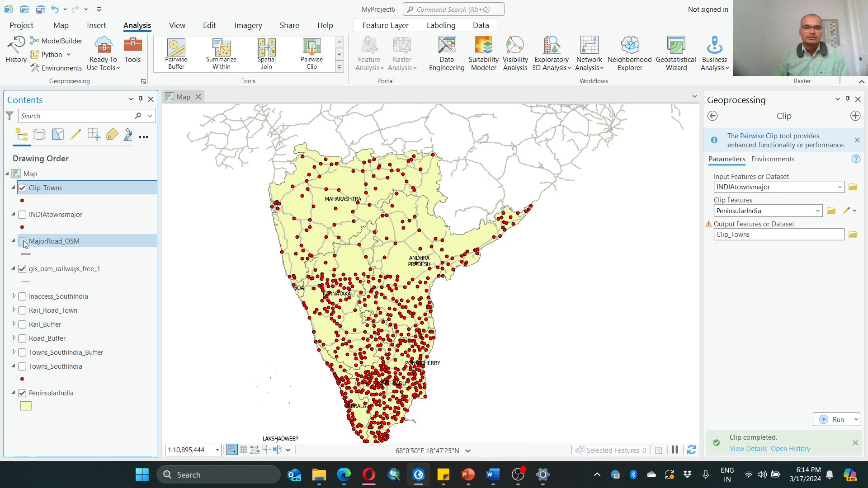
{"action": "left_click", "coordinate": [22, 242]}
{"action": "left_click", "coordinate": [23, 242]}
{"action": "left_click", "coordinate": [23, 270]}
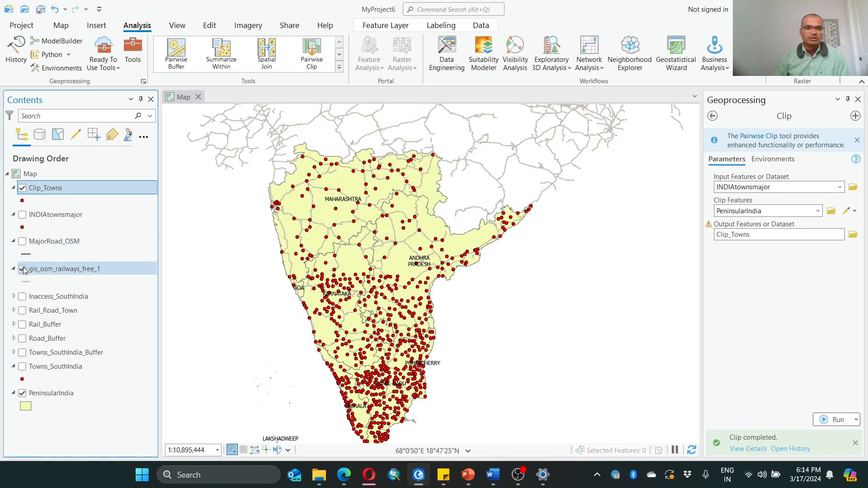
{"action": "left_click", "coordinate": [22, 269]}
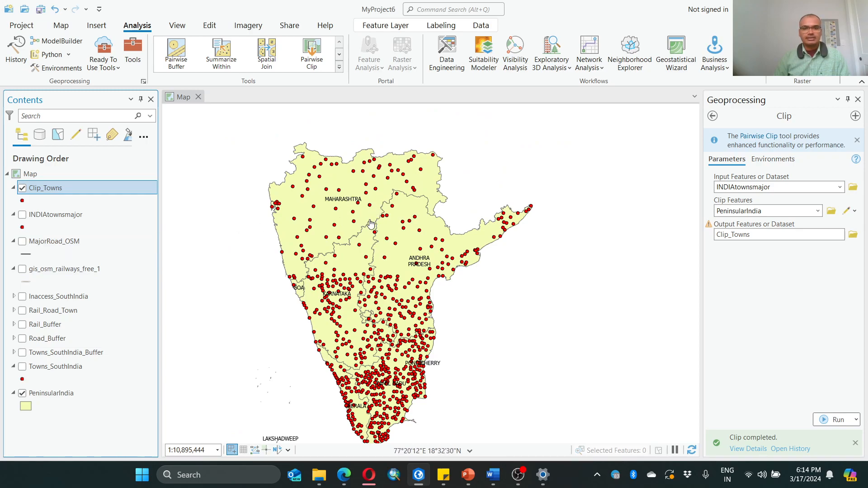
Step: Open the Buffer tool from the Proximity toolset and set Clip_Towns as its input features
{"action": "scroll", "coordinate": [369, 223], "scroll_direction": "down", "scroll_amount": 3}
{"action": "scroll", "coordinate": [369, 222], "scroll_direction": "up", "scroll_amount": 5}
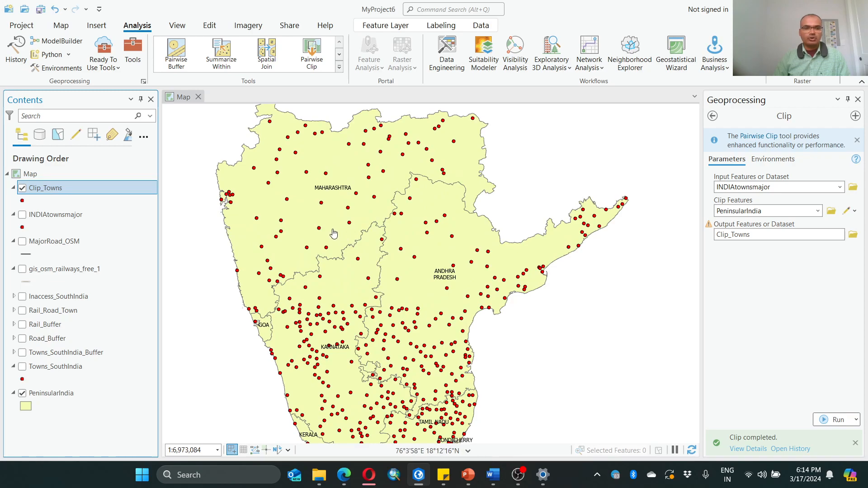
{"action": "left_click", "coordinate": [712, 116]}
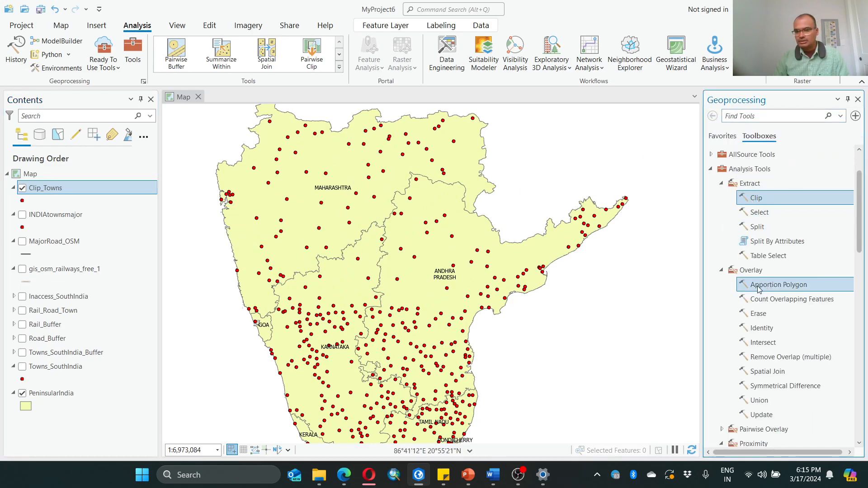
{"action": "scroll", "coordinate": [756, 235], "scroll_direction": "down", "scroll_amount": 3}
{"action": "scroll", "coordinate": [755, 235], "scroll_direction": "down", "scroll_amount": 3}
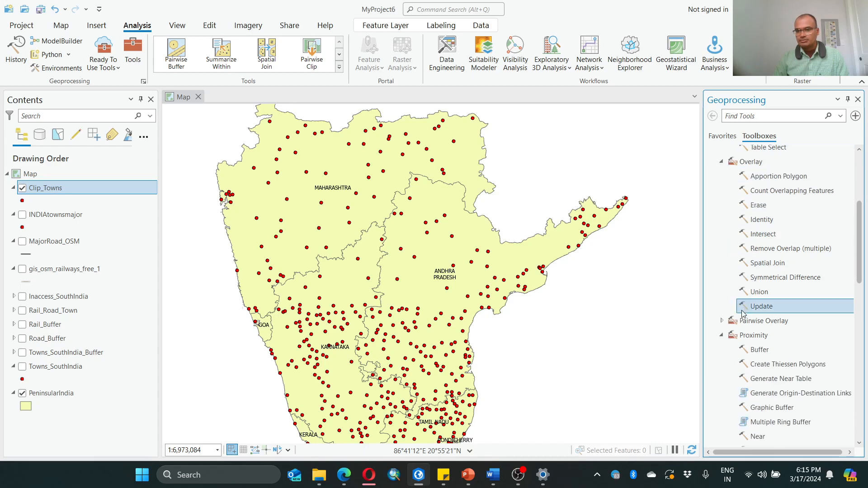
{"action": "double_click", "coordinate": [757, 353]}
{"action": "left_click", "coordinate": [776, 186]}
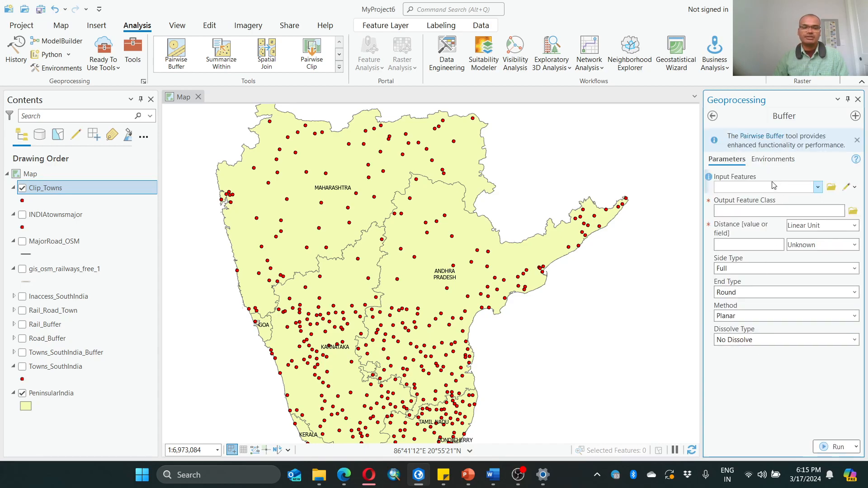
{"action": "left_click", "coordinate": [818, 187]}
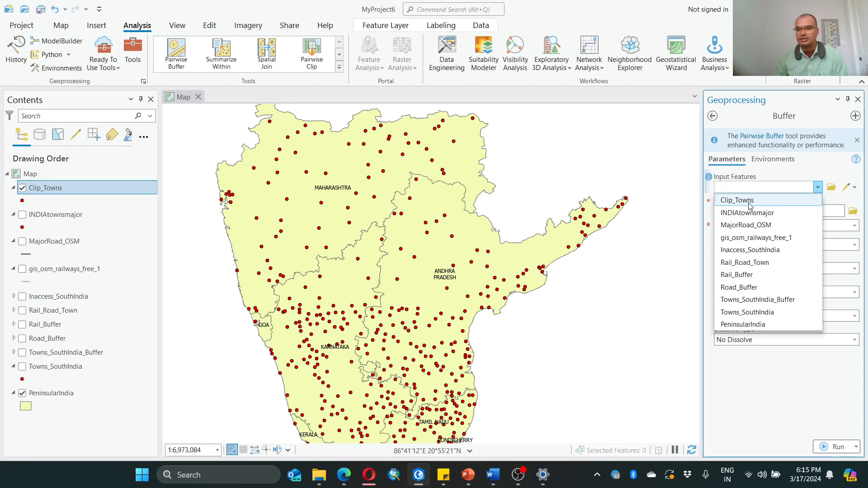
{"action": "left_click", "coordinate": [789, 197]}
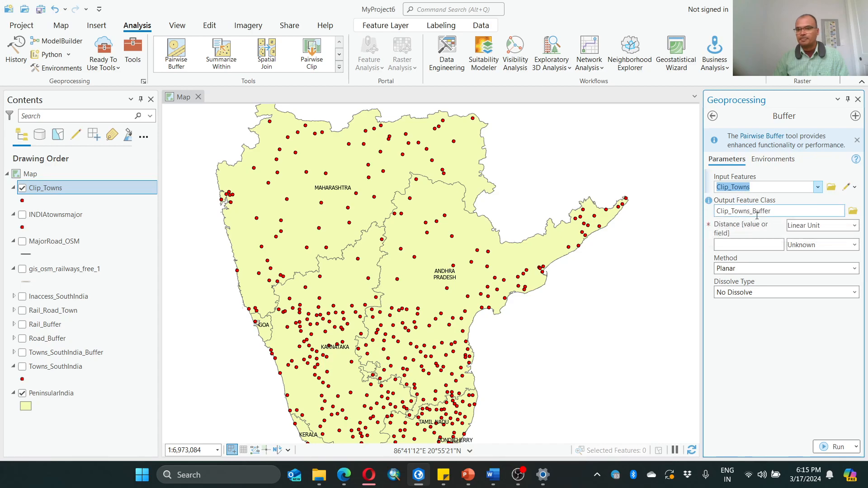
Step: Set the buffer distance to 30 kilometers and run the Buffer tool on the clipped towns, outputting Clip_Towns_Buffer
{"action": "left_click", "coordinate": [854, 245]}
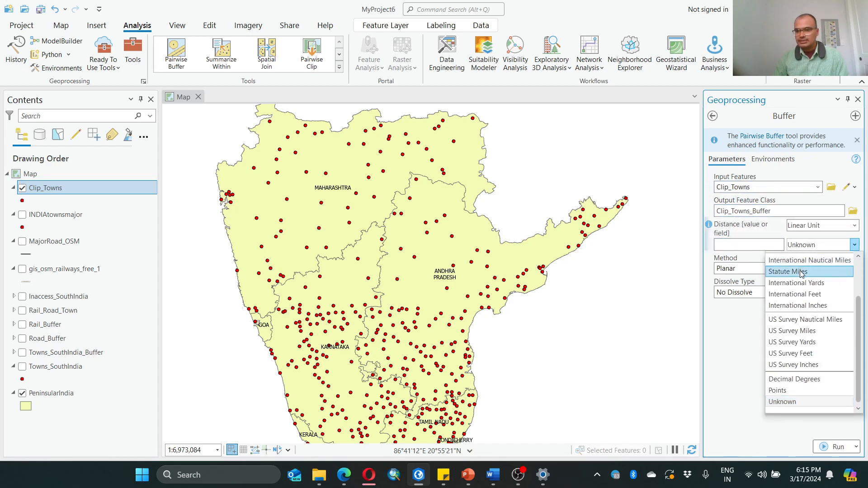
{"action": "scroll", "coordinate": [801, 273], "scroll_direction": "up", "scroll_amount": 2}
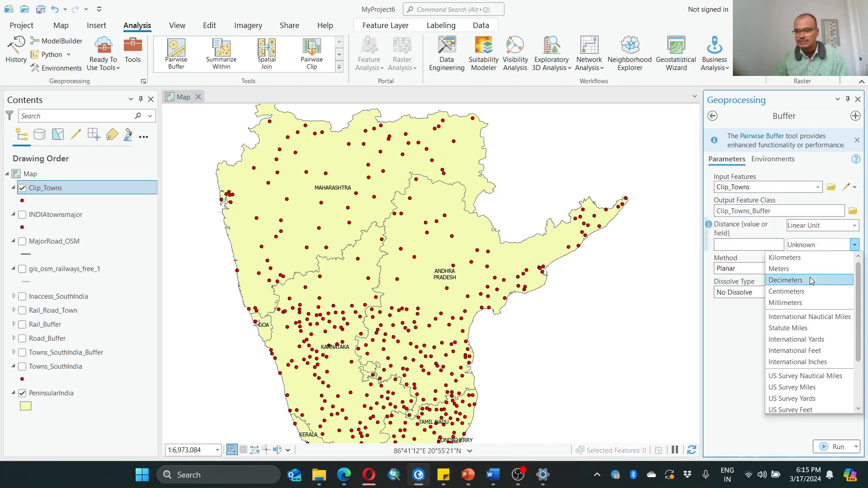
{"action": "left_click", "coordinate": [795, 259]}
{"action": "left_click", "coordinate": [801, 246]}
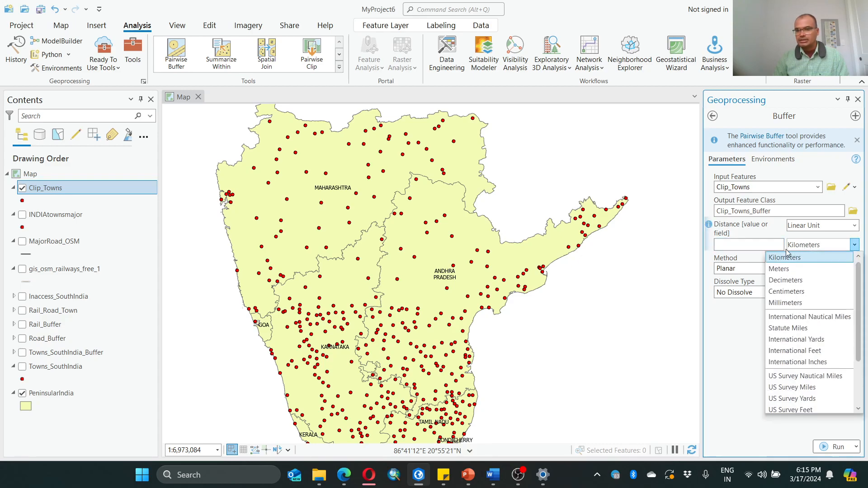
{"action": "left_click", "coordinate": [783, 258]}
{"action": "left_click", "coordinate": [775, 245]}
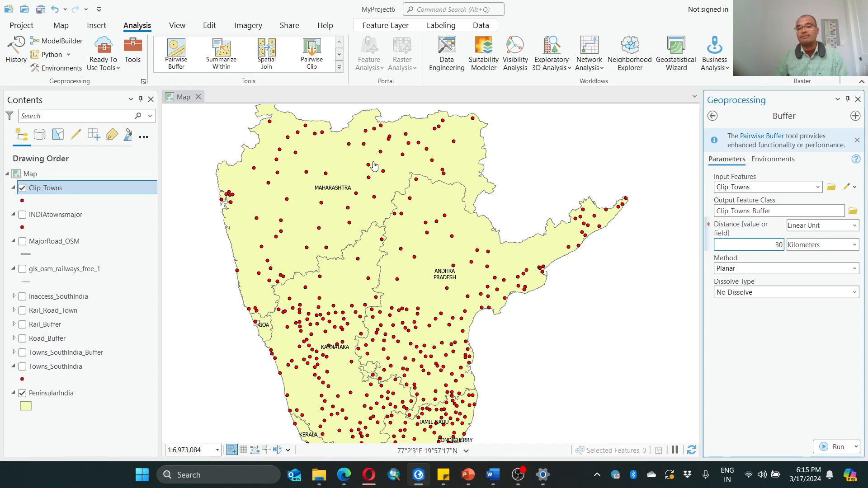
{"action": "left_click", "coordinate": [835, 446]}
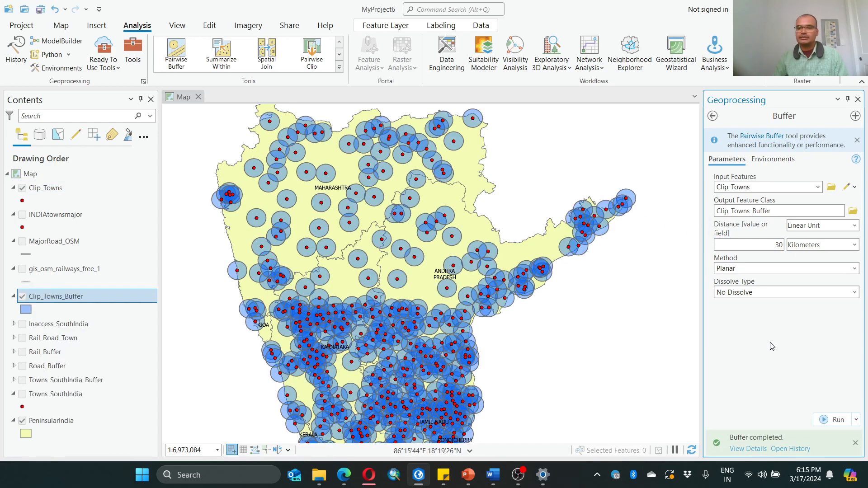
Step: Examine the town buffers across the peninsular states, from Maharashtra down to Kerala and Tamil Nadu
{"action": "left_click_drag", "start_coordinate": [519, 365], "coordinate": [516, 299]}
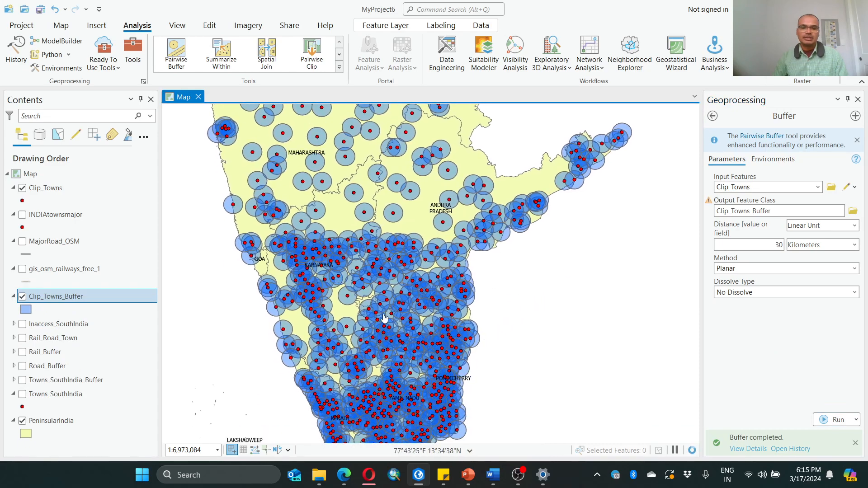
{"action": "left_click_drag", "start_coordinate": [504, 366], "coordinate": [592, 374]}
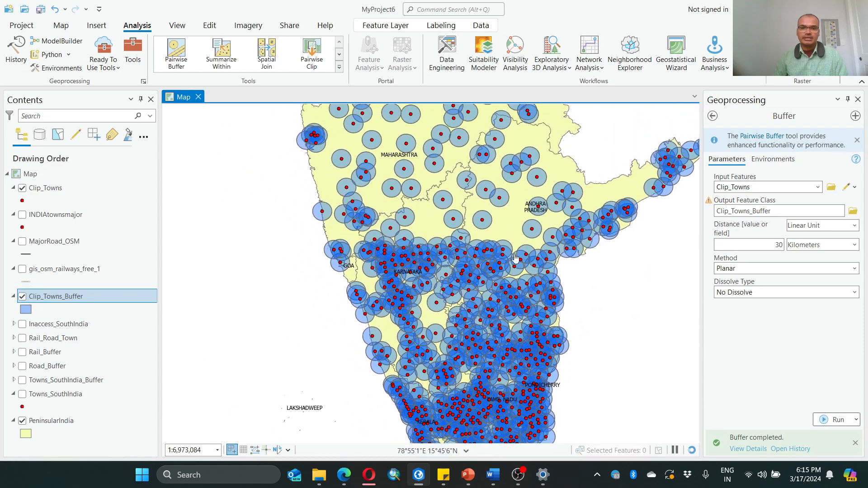
{"action": "left_click_drag", "start_coordinate": [488, 239], "coordinate": [460, 343]}
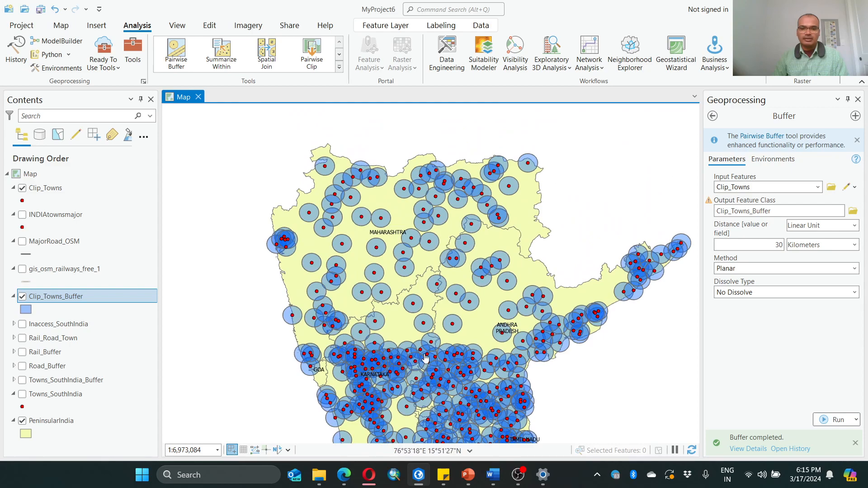
{"action": "left_click_drag", "start_coordinate": [469, 377], "coordinate": [445, 323]}
{"action": "left_click_drag", "start_coordinate": [455, 439], "coordinate": [460, 349]}
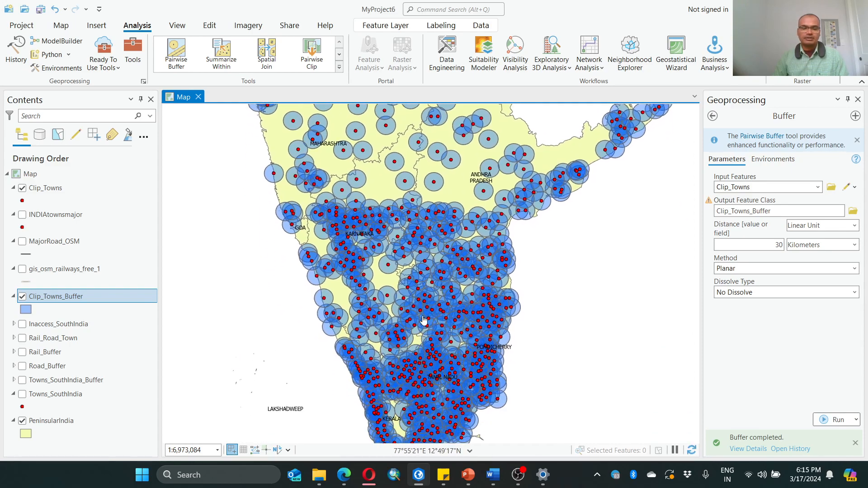
{"action": "left_click_drag", "start_coordinate": [425, 366], "coordinate": [403, 315]}
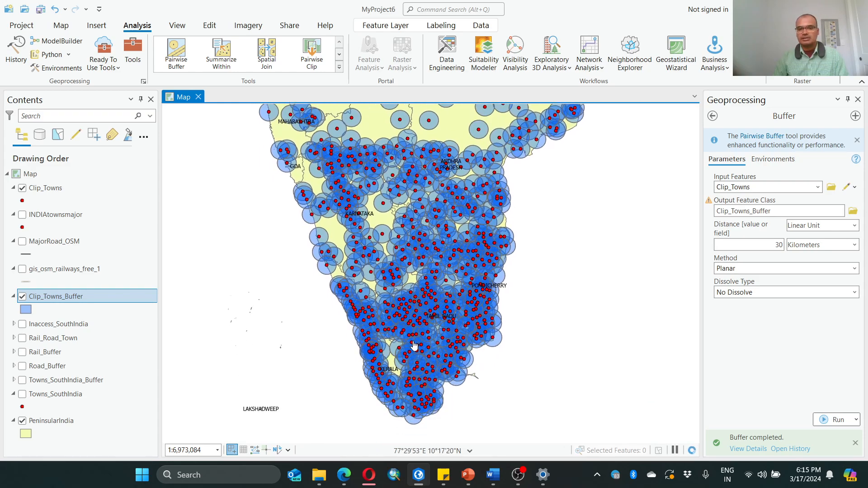
{"action": "left_click_drag", "start_coordinate": [460, 266], "coordinate": [458, 383]}
{"action": "left_click_drag", "start_coordinate": [439, 287], "coordinate": [437, 334]}
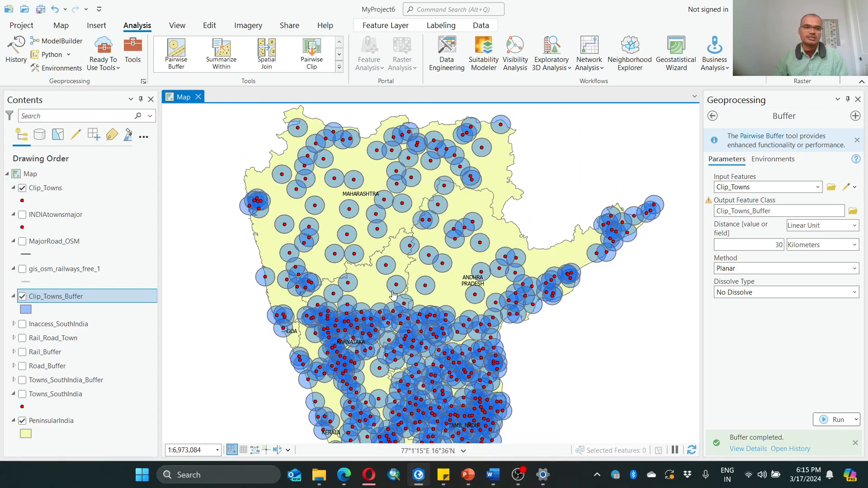
{"action": "left_click_drag", "start_coordinate": [549, 327], "coordinate": [514, 264]}
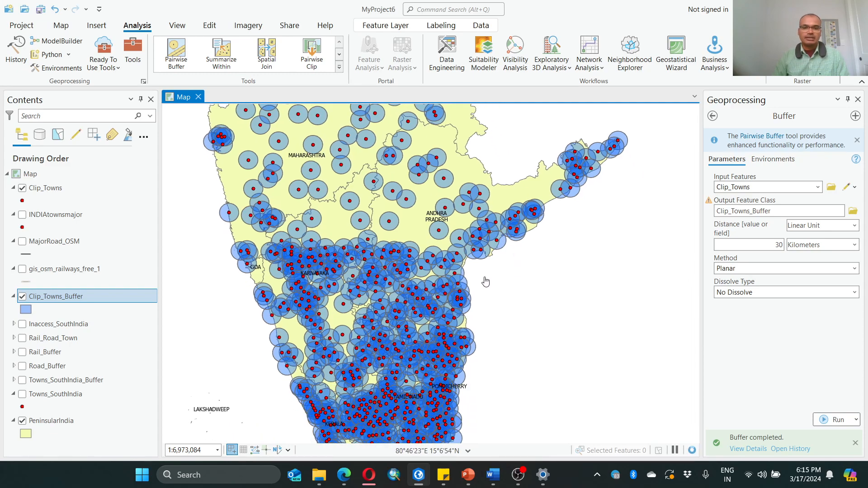
Step: Display the gis_osm_railways_free_1 layer with the town buffers and inspect how far the railways extend beyond peninsular India
{"action": "left_click", "coordinate": [22, 272]}
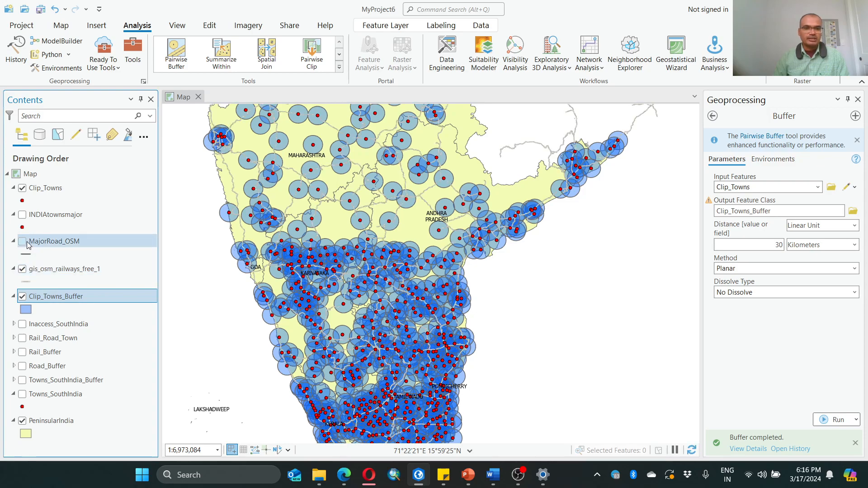
{"action": "scroll", "coordinate": [449, 244], "scroll_direction": "down", "scroll_amount": 3}
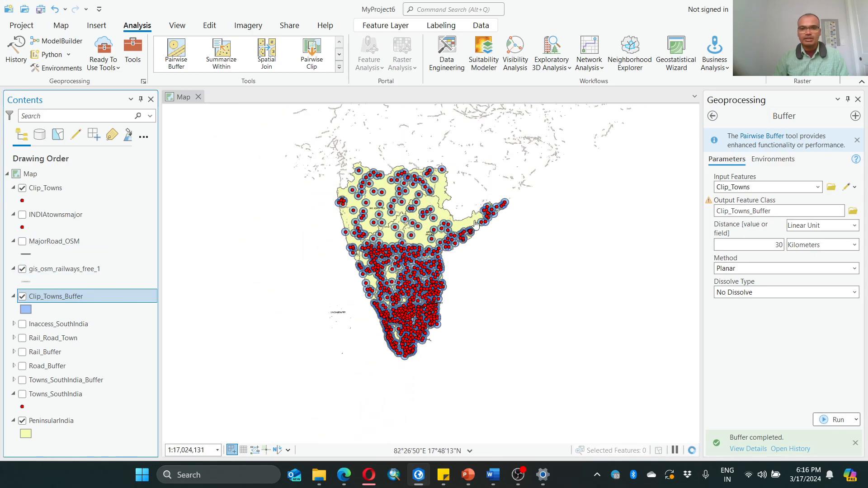
{"action": "left_click_drag", "start_coordinate": [444, 169], "coordinate": [443, 248]}
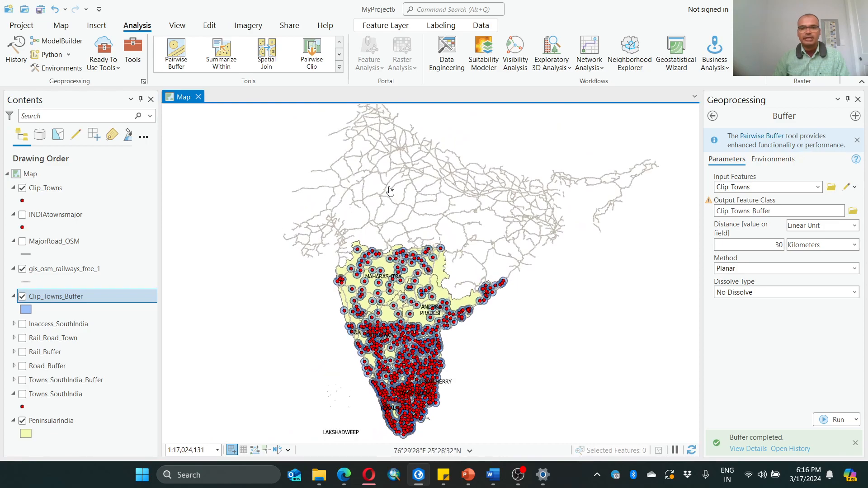
{"action": "scroll", "coordinate": [435, 284], "scroll_direction": "up", "scroll_amount": 2}
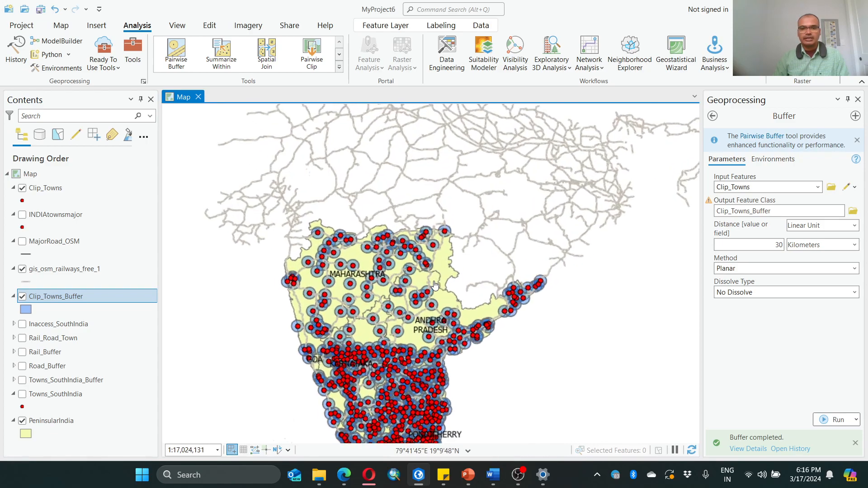
{"action": "scroll", "coordinate": [372, 274], "scroll_direction": "up", "scroll_amount": 2}
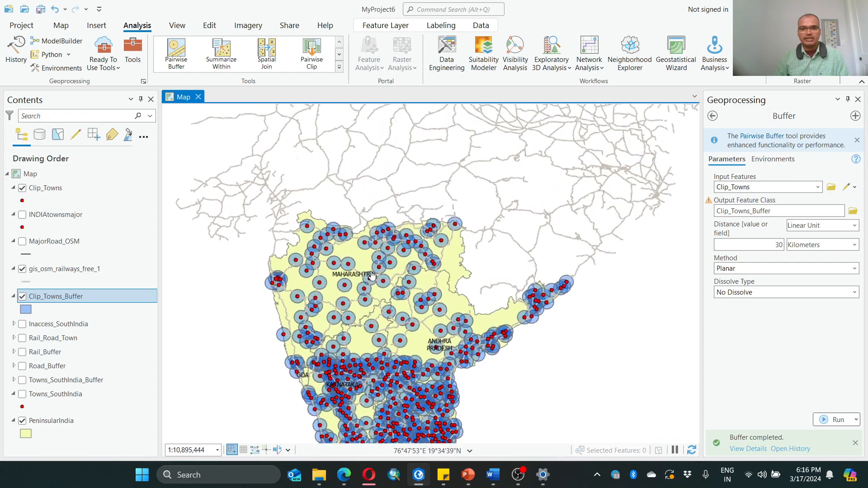
{"action": "left_click_drag", "start_coordinate": [522, 266], "coordinate": [522, 242]}
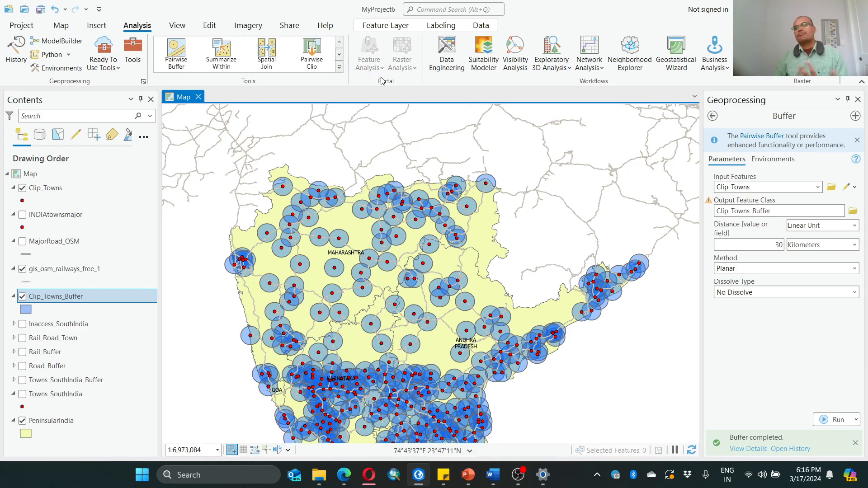
Step: Open Select By Location and set gis_osm_railways_free_1 as its input features
{"action": "left_click", "coordinate": [339, 68]}
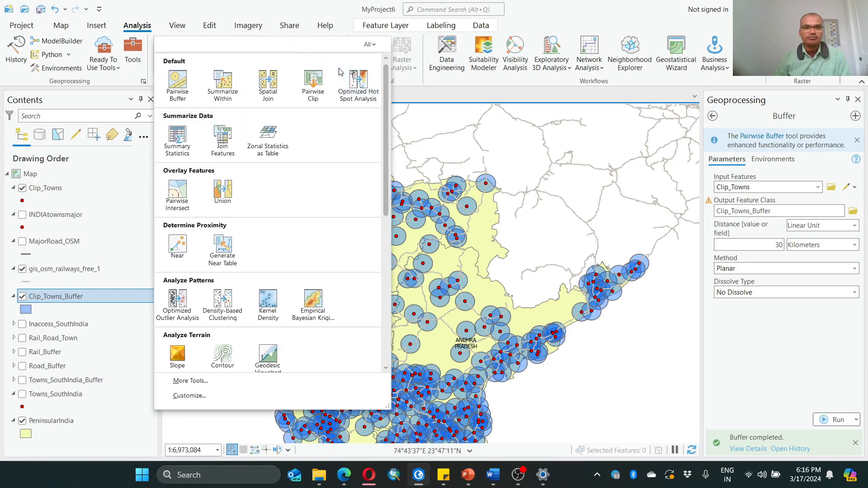
{"action": "left_click", "coordinate": [62, 26]}
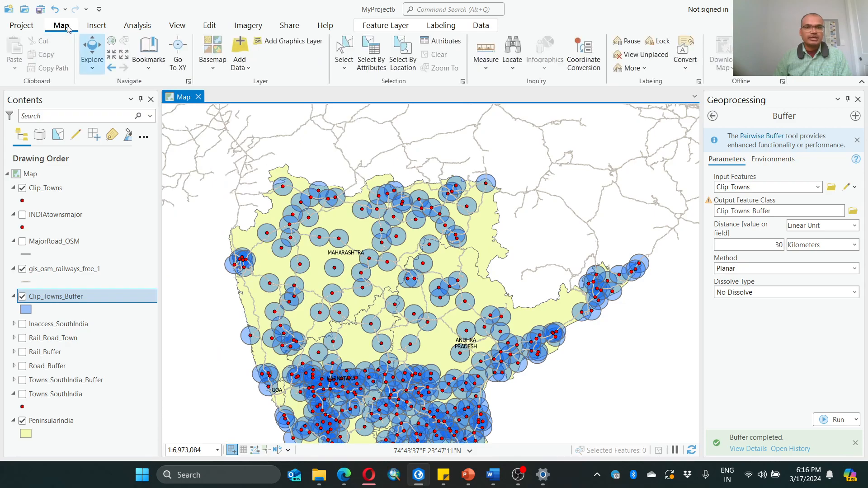
{"action": "left_click", "coordinate": [402, 57]}
{"action": "left_click_drag", "start_coordinate": [436, 74], "coordinate": [464, 113]}
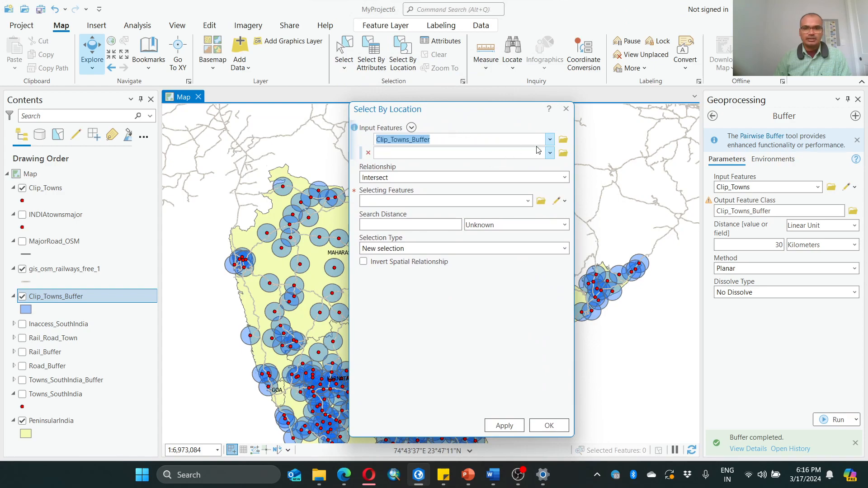
{"action": "left_click", "coordinate": [550, 140]}
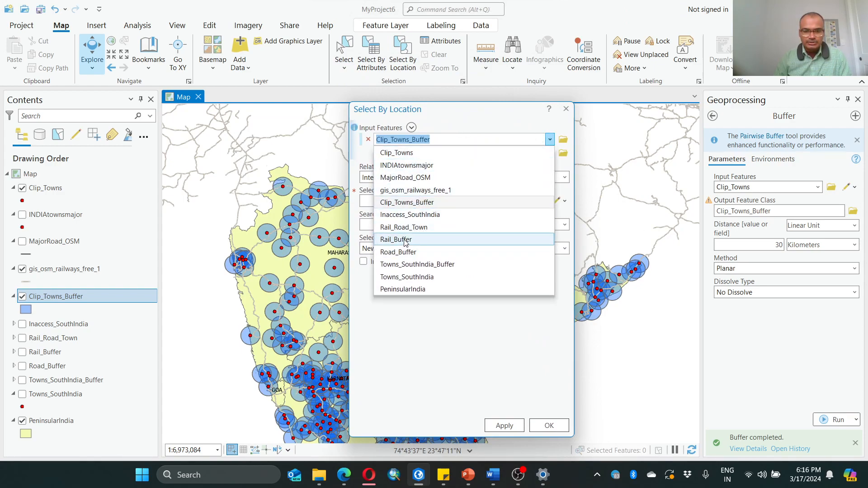
{"action": "left_click", "coordinate": [426, 192]}
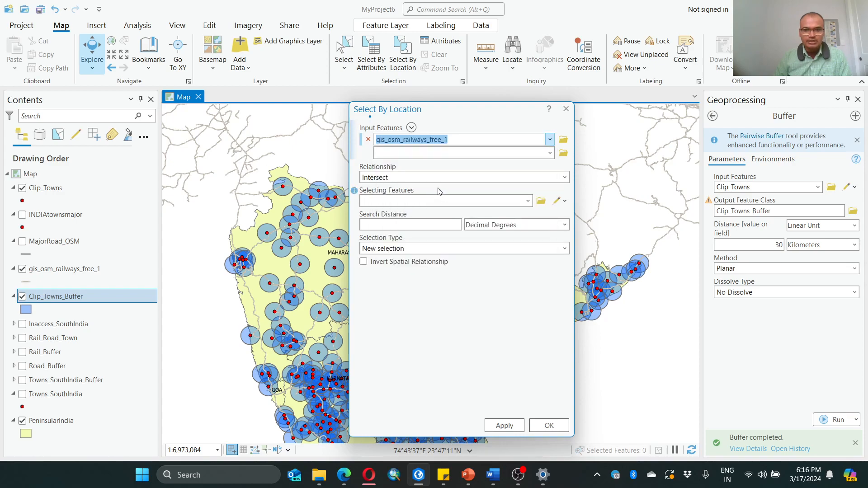
Step: Select the railways that intersect PeninsularIndia as a new selection, and close the selection dialog
{"action": "left_click", "coordinate": [565, 178]}
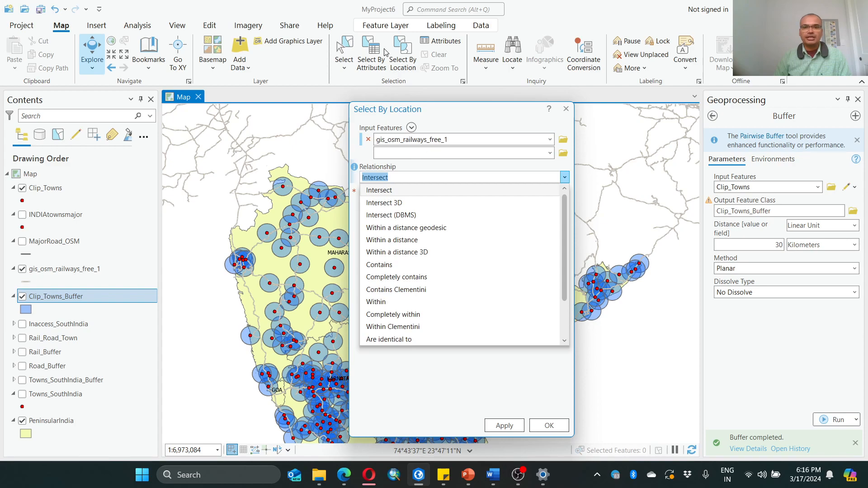
{"action": "left_click", "coordinate": [393, 178]}
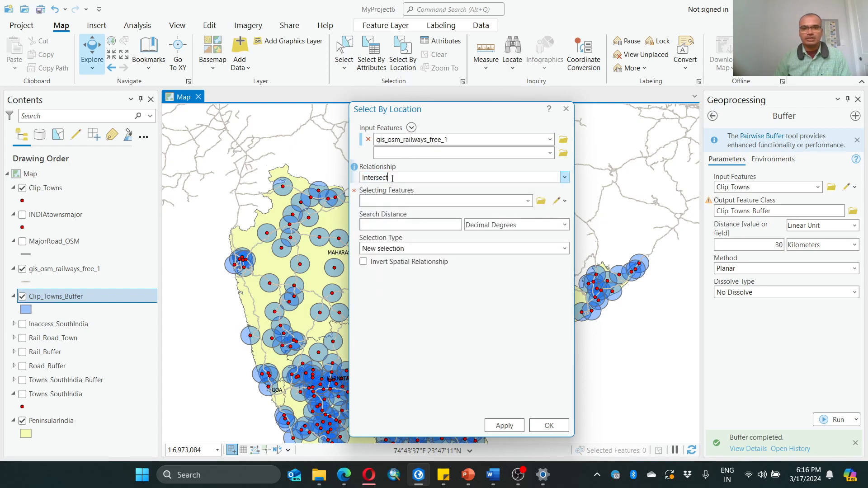
{"action": "left_click", "coordinate": [528, 201]}
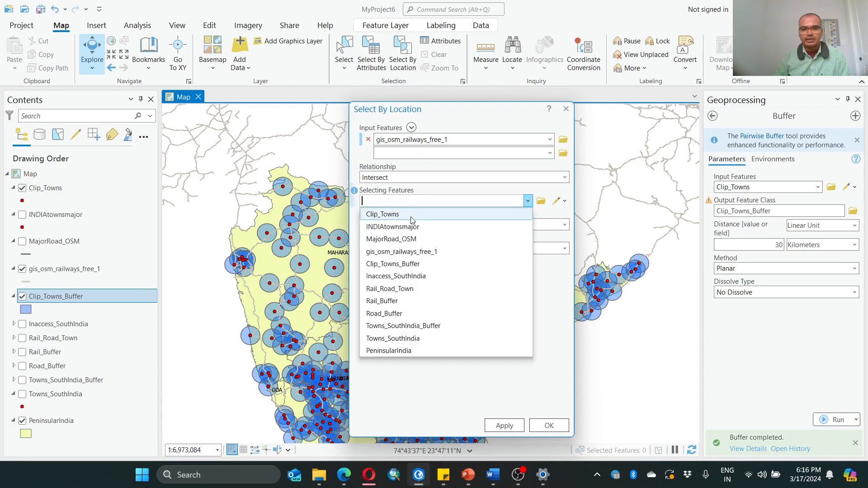
{"action": "left_click", "coordinate": [398, 350]}
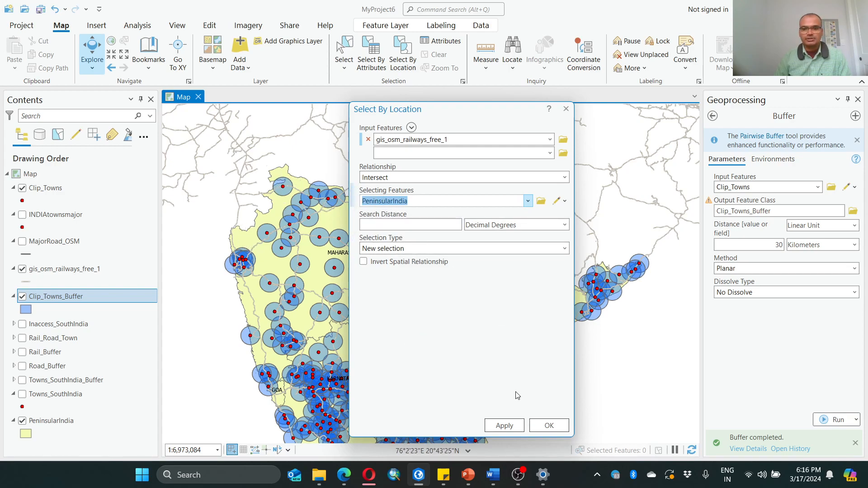
{"action": "left_click", "coordinate": [508, 428]}
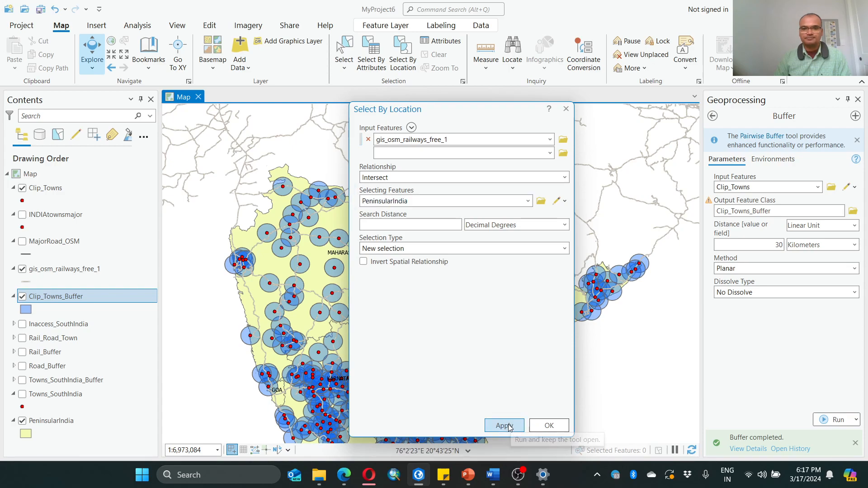
{"action": "left_click", "coordinate": [566, 109]}
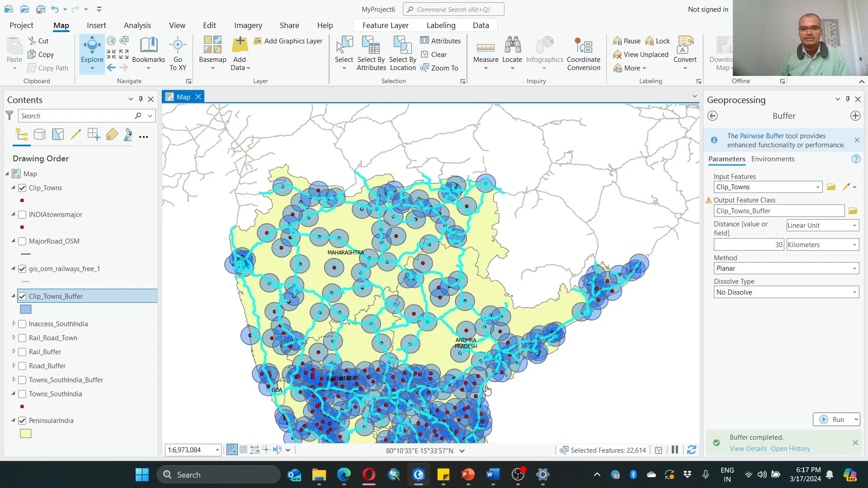
Step: Set the Buffer tool's input to the selected gis_osm_railways_free_1 records and its distance to 10 kilometers
{"action": "left_click_drag", "start_coordinate": [222, 289], "coordinate": [200, 184]}
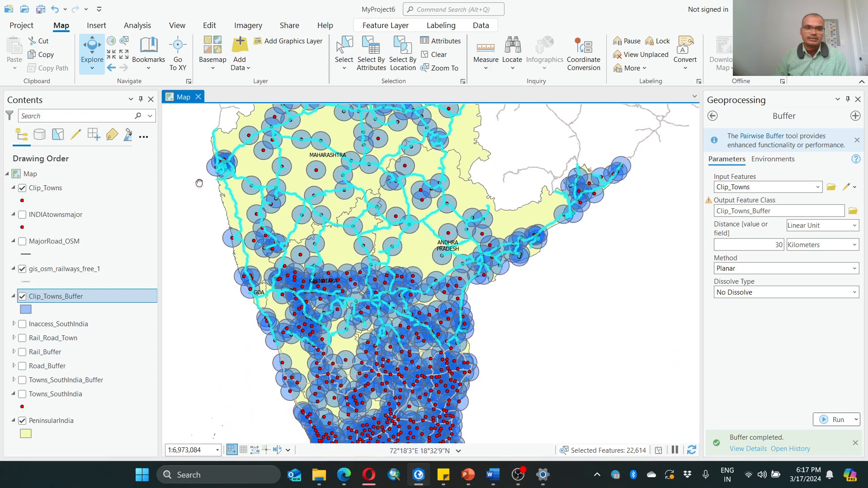
{"action": "left_click_drag", "start_coordinate": [367, 362], "coordinate": [322, 219]}
{"action": "left_click_drag", "start_coordinate": [469, 247], "coordinate": [538, 428]}
{"action": "left_click_drag", "start_coordinate": [543, 356], "coordinate": [538, 323]}
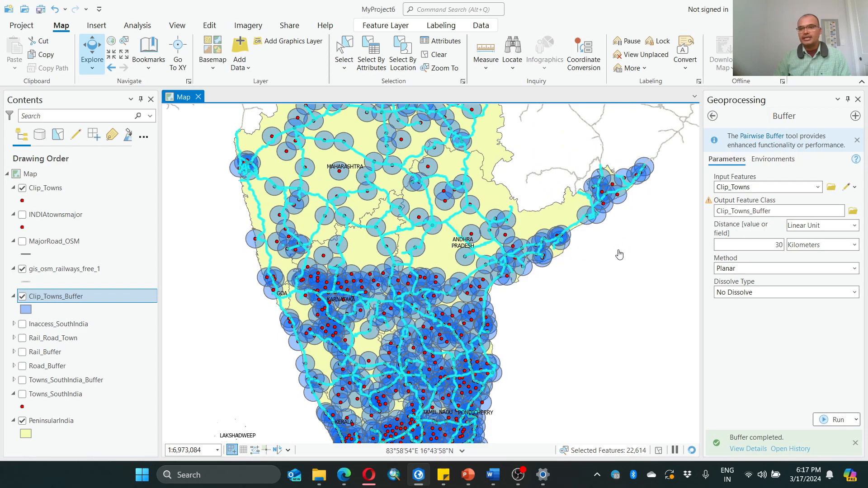
{"action": "left_click", "coordinate": [818, 187]}
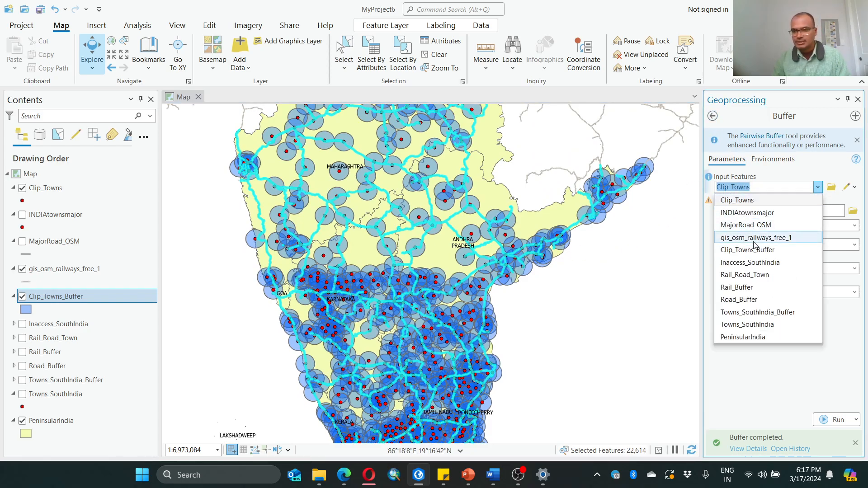
{"action": "left_click", "coordinate": [769, 237]}
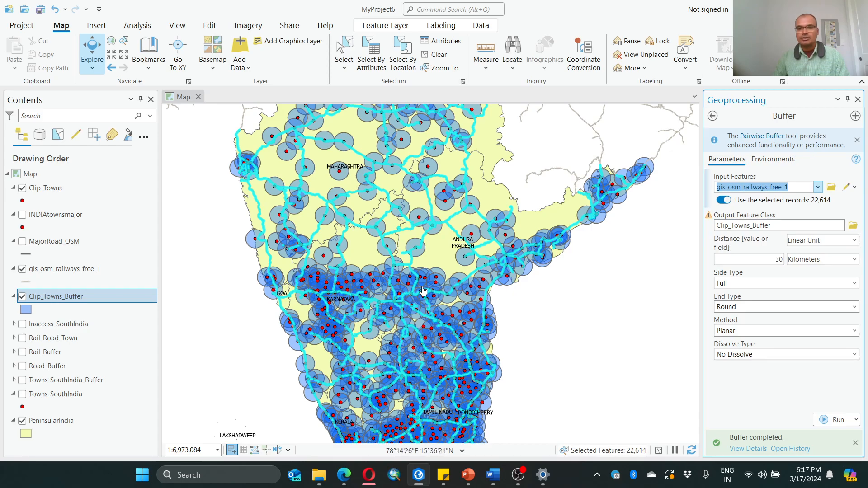
{"action": "double_click", "coordinate": [774, 259]}
{"action": "type", "text": "1"}
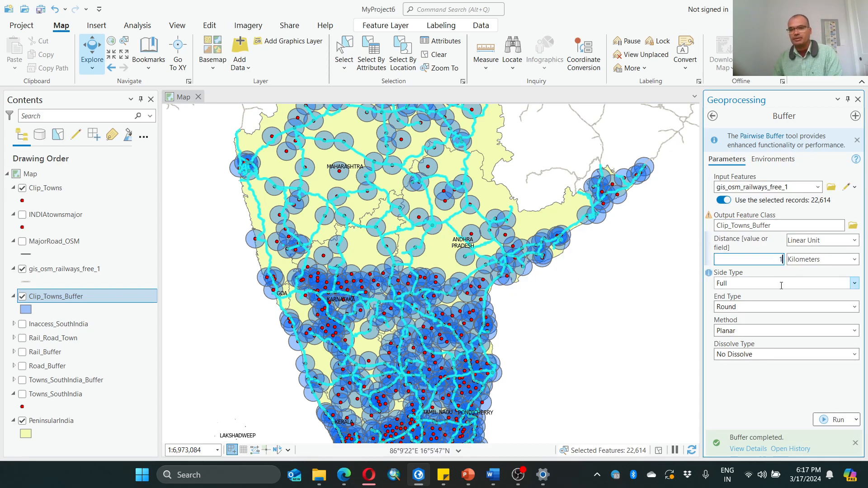
{"action": "type", "text": "0"}
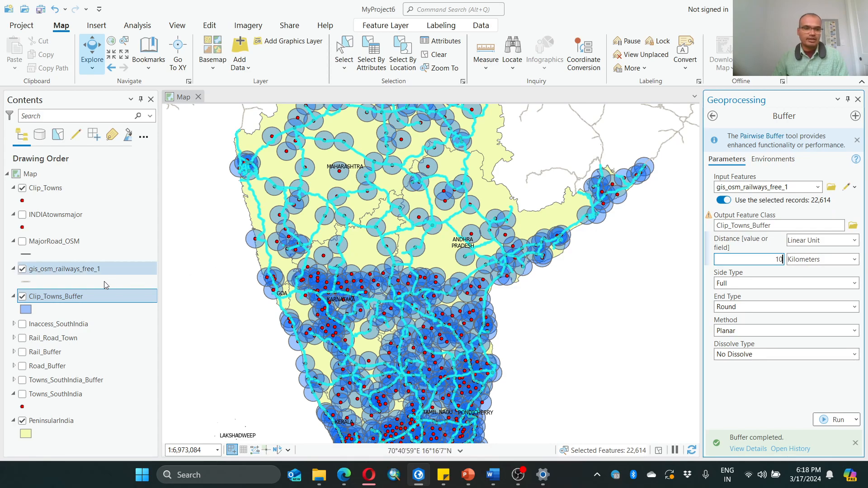
Step: Hide Clip_Towns_Buffer, display the Rail_Buffer layer and inspect the buffer zones along the selected railways
{"action": "left_click", "coordinate": [22, 297]}
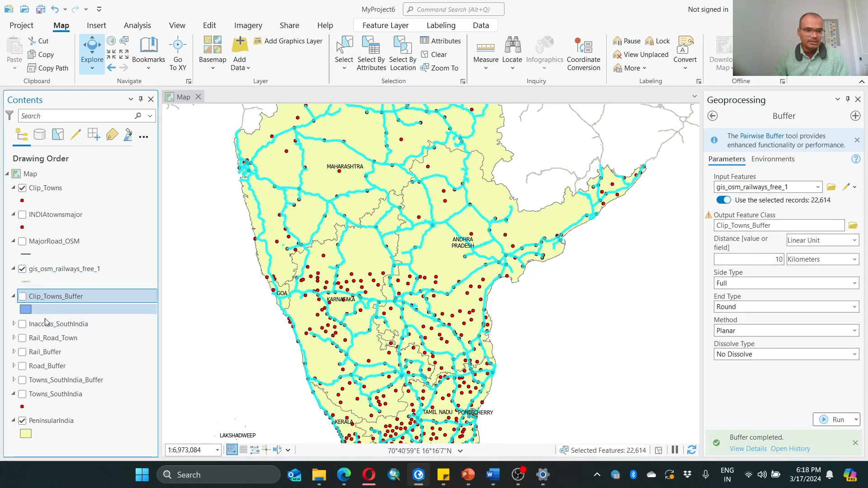
{"action": "left_click", "coordinate": [23, 353]}
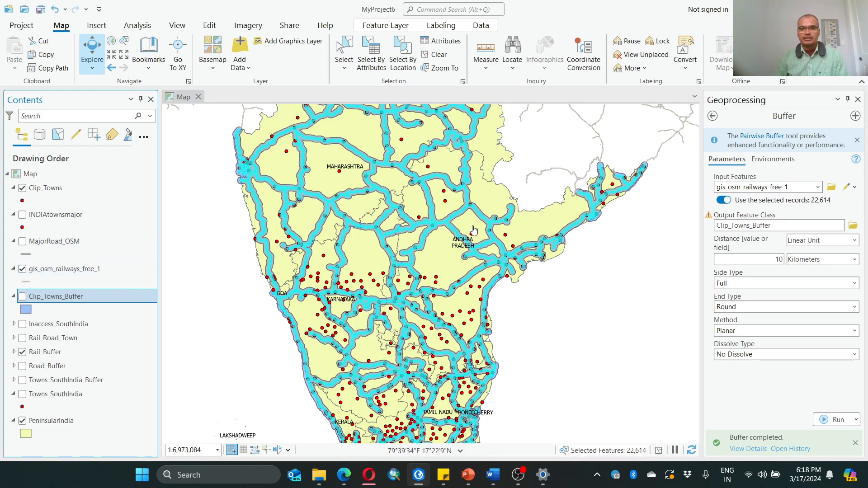
{"action": "scroll", "coordinate": [473, 231], "scroll_direction": "up", "scroll_amount": 3}
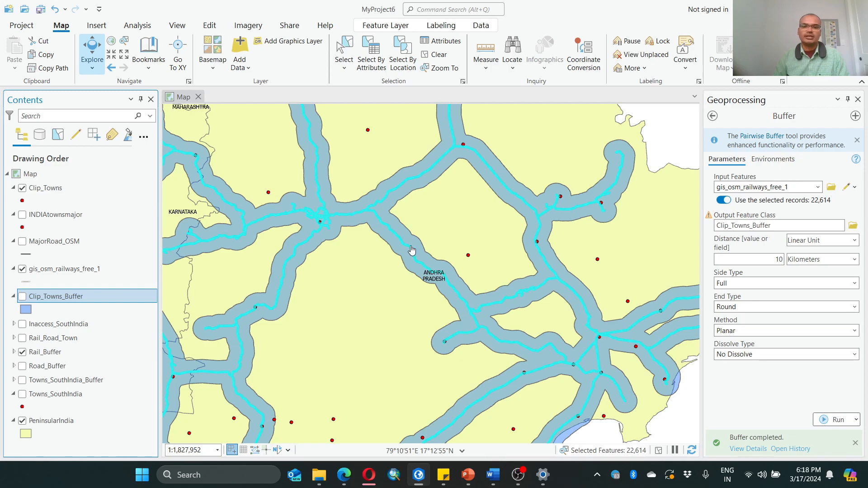
{"action": "scroll", "coordinate": [411, 250], "scroll_direction": "down", "scroll_amount": 2}
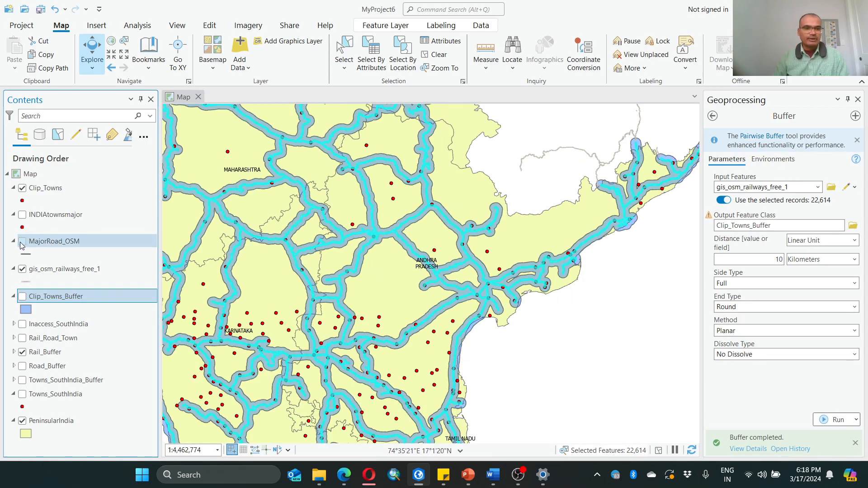
Step: Display the MajorRoad_OSM layer and inspect how far the roads extend beyond peninsular India
{"action": "scroll", "coordinate": [406, 178], "scroll_direction": "down", "scroll_amount": 3}
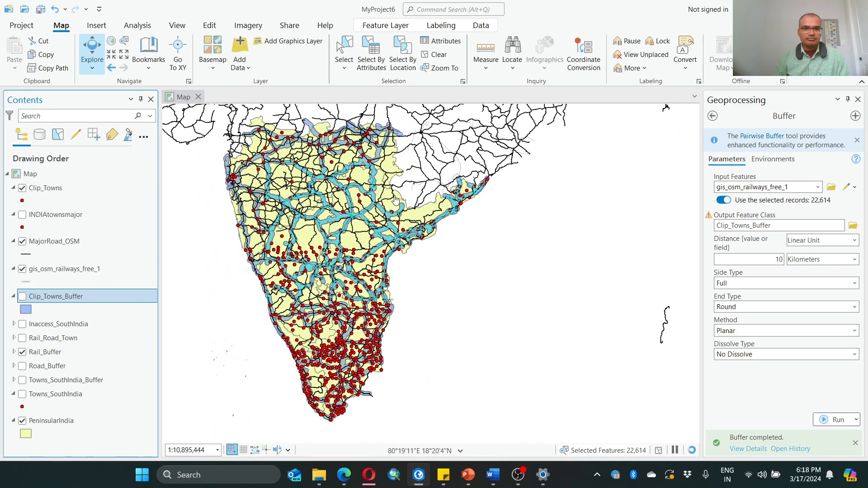
{"action": "left_click_drag", "start_coordinate": [405, 178], "coordinate": [443, 223]}
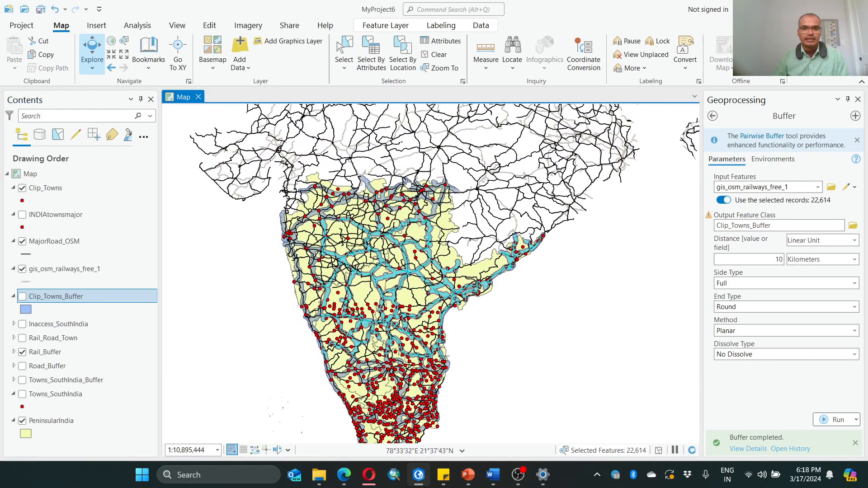
{"action": "scroll", "coordinate": [409, 182], "scroll_direction": "up", "scroll_amount": 2}
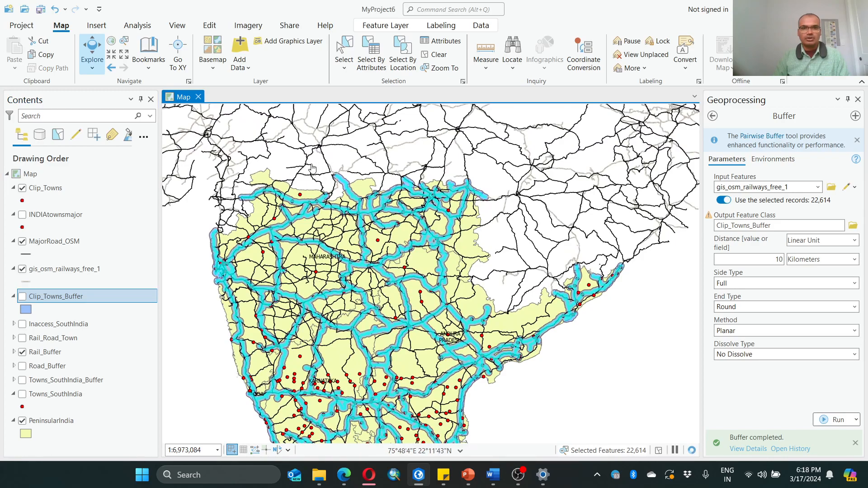
Step: Set up Select By Location with MajorRoad_OSM as input, PeninsularIndia as selecting features and kilometers as the search distance unit
{"action": "left_click", "coordinate": [402, 54]}
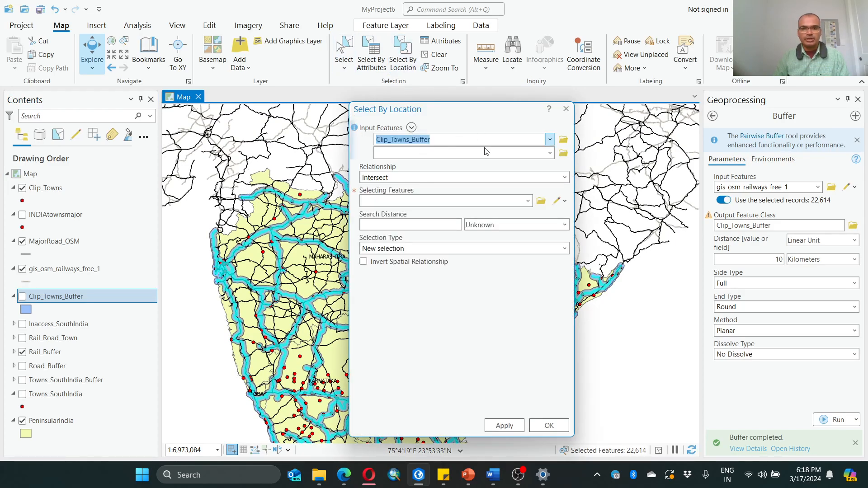
{"action": "left_click", "coordinate": [550, 140]}
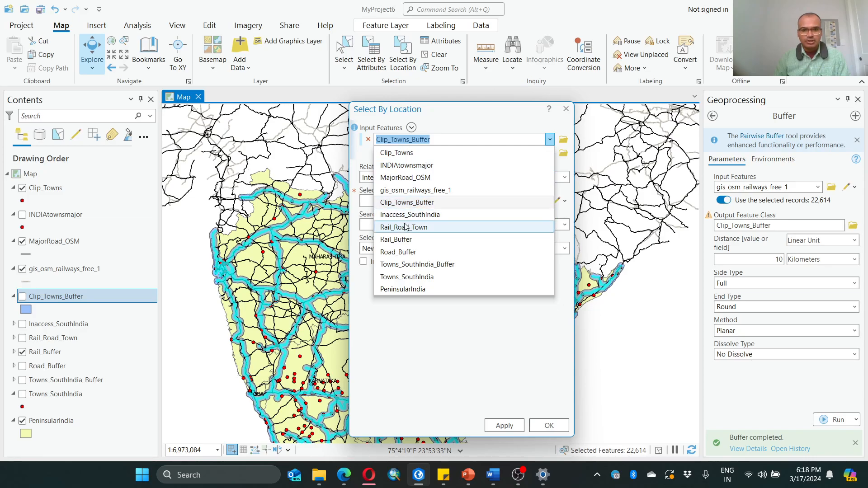
{"action": "left_click", "coordinate": [411, 177]}
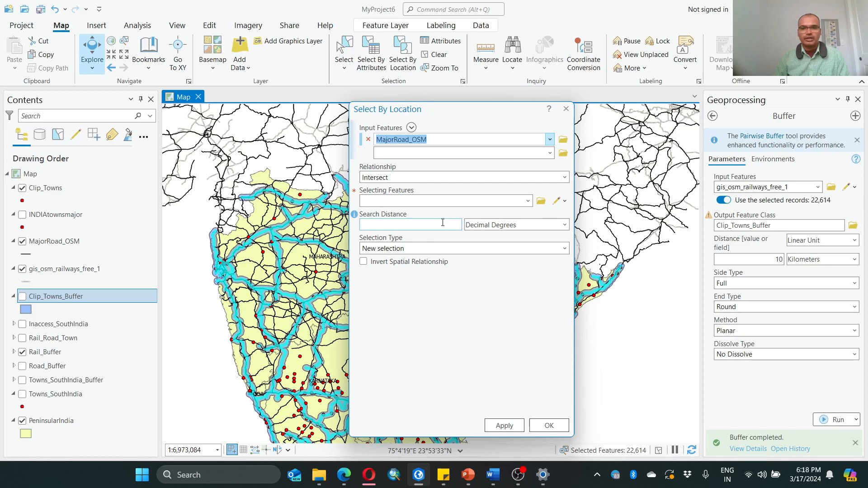
{"action": "left_click", "coordinate": [502, 225]}
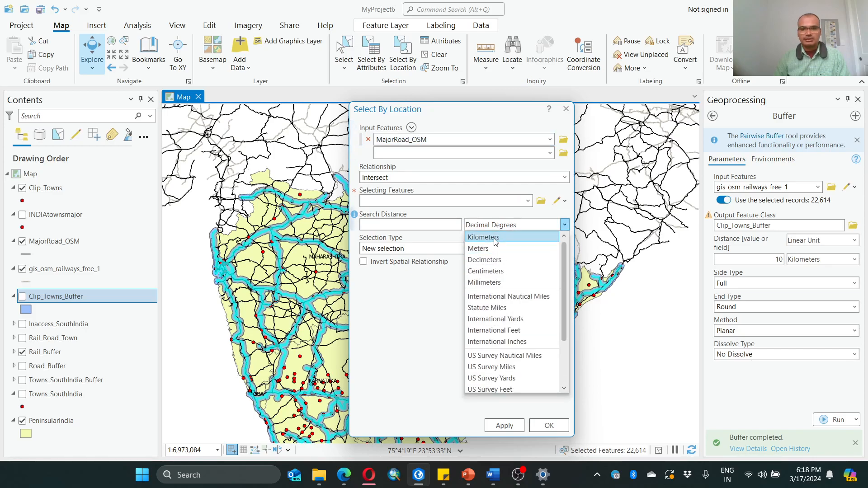
{"action": "left_click", "coordinate": [494, 240]}
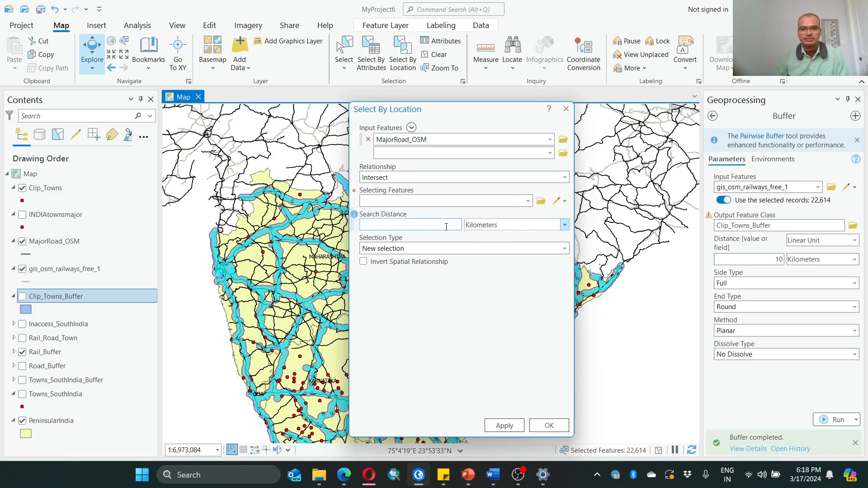
{"action": "left_click", "coordinate": [527, 201]}
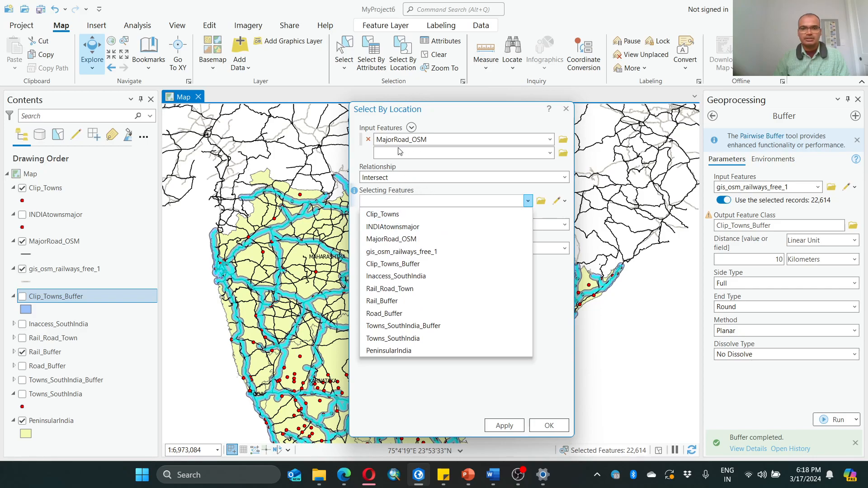
{"action": "left_click", "coordinate": [398, 351]}
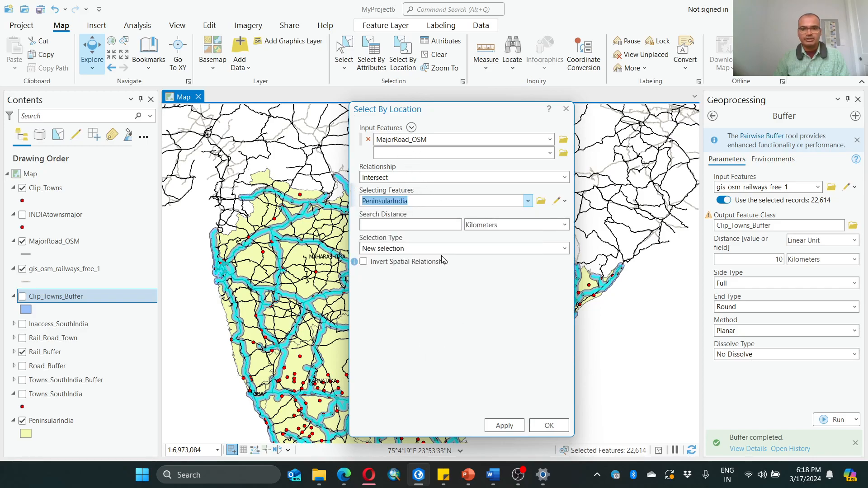
{"action": "left_click", "coordinate": [449, 228]}
{"action": "type", "text": "10"}
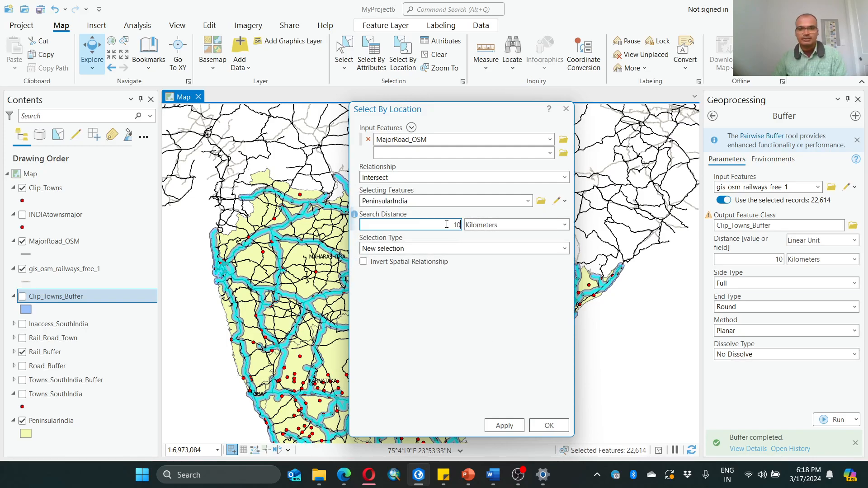
{"action": "key", "text": "BackSpace"}
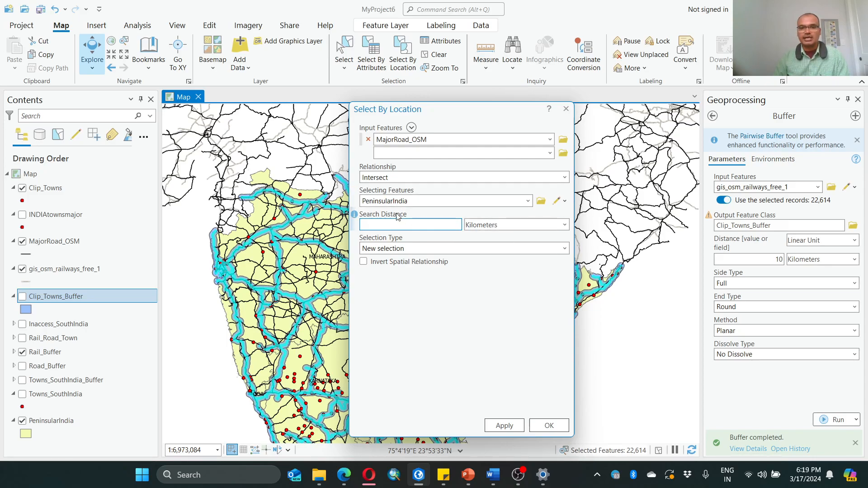
Step: Select the roads intersecting PeninsularIndia, close the dialog and set the selected MajorRoad_OSM records as the Buffer tool's input
{"action": "left_click", "coordinate": [503, 424]}
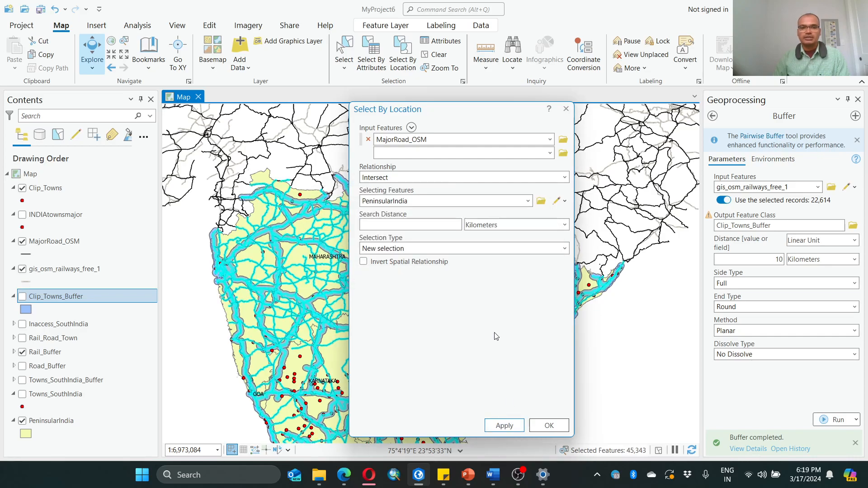
{"action": "left_click", "coordinate": [565, 109]}
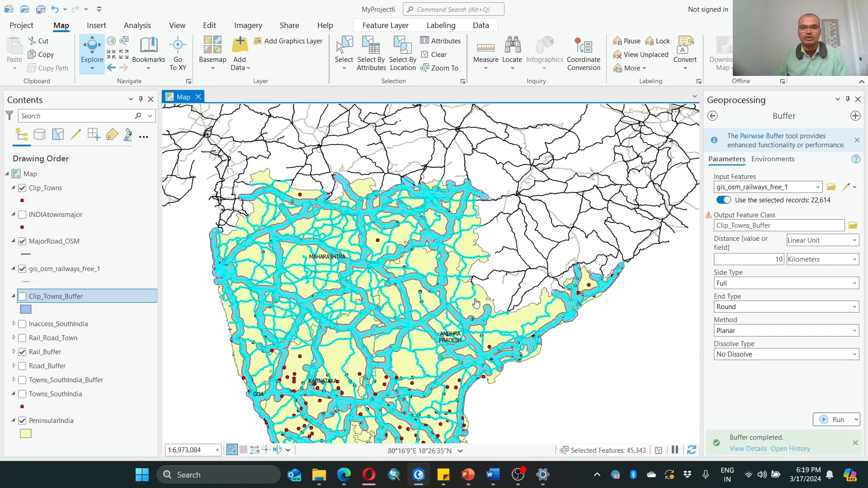
{"action": "left_click_drag", "start_coordinate": [360, 422], "coordinate": [325, 295]}
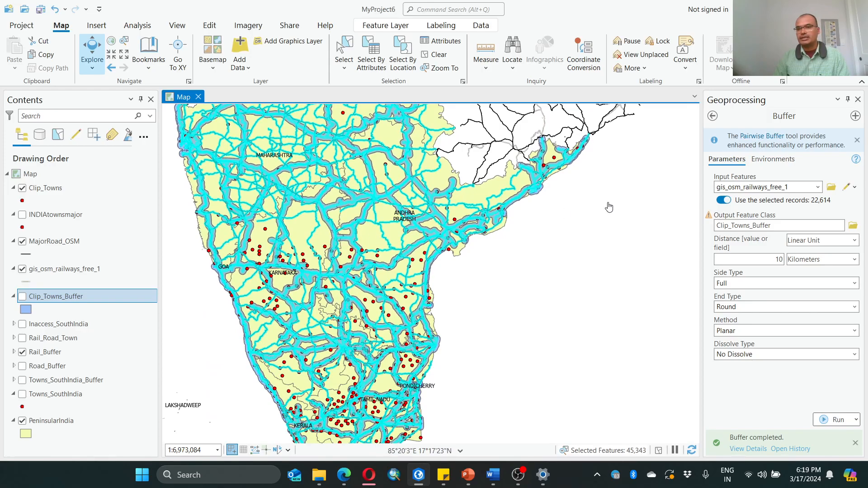
{"action": "left_click", "coordinate": [818, 187]}
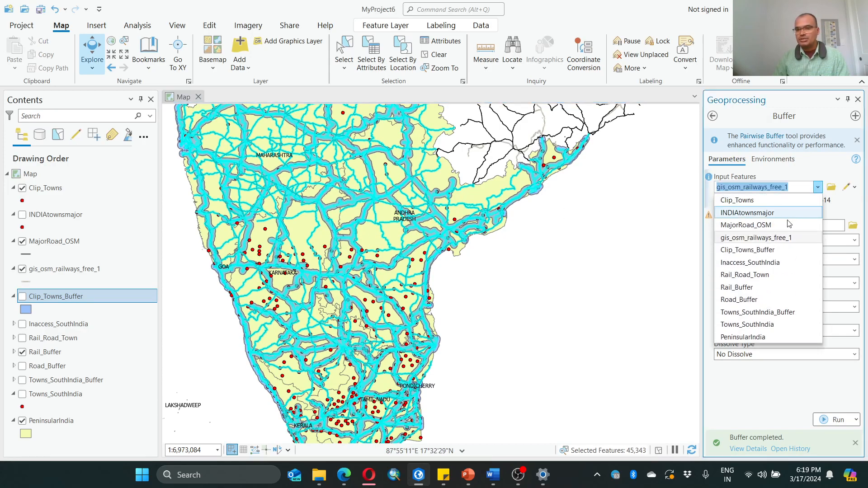
{"action": "left_click", "coordinate": [760, 228]}
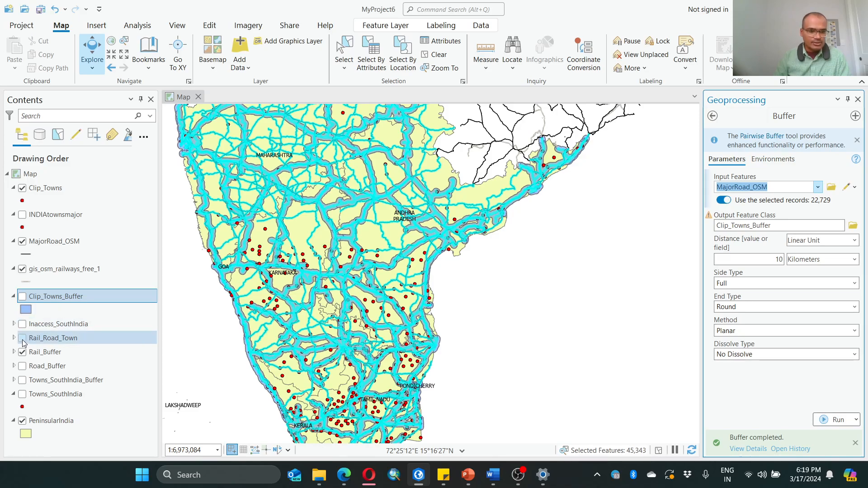
Step: Display the Road_Buffer, Towns_SouthIndia and Towns_SouthIndia_Buffer layers together with the rail buffer
{"action": "left_click", "coordinate": [22, 365]}
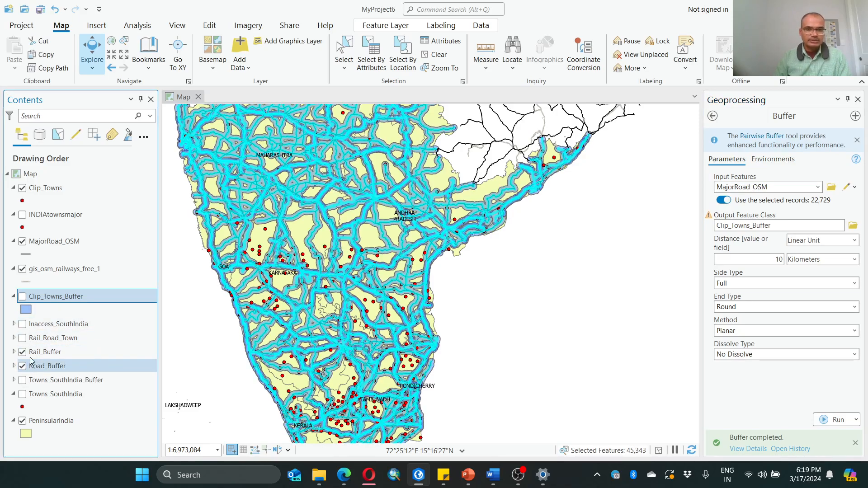
{"action": "scroll", "coordinate": [400, 279], "scroll_direction": "up", "scroll_amount": 5}
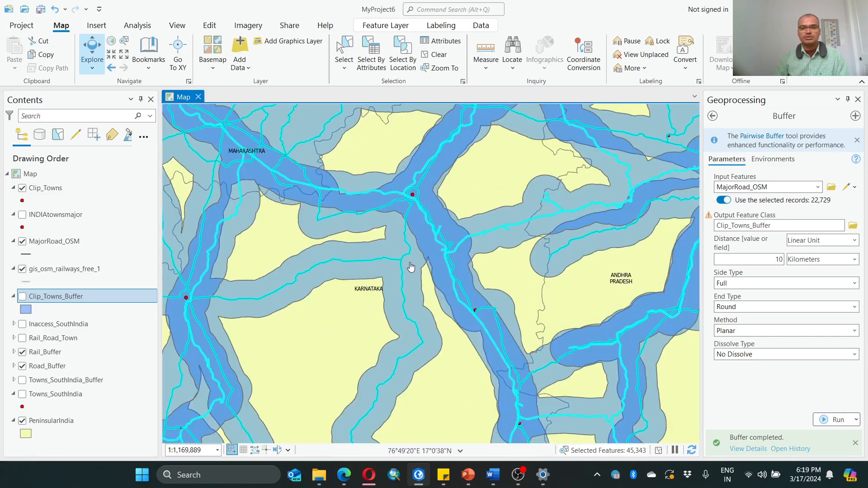
{"action": "scroll", "coordinate": [447, 253], "scroll_direction": "down", "scroll_amount": 3}
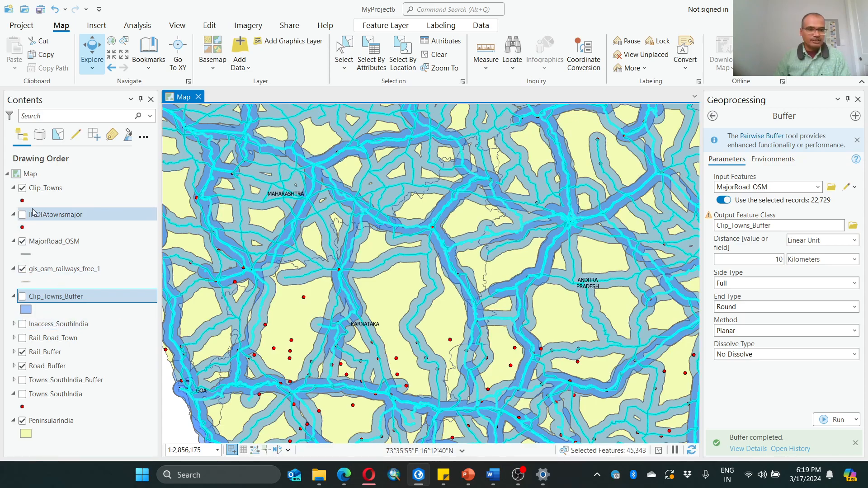
{"action": "left_click", "coordinate": [22, 398]}
{"action": "left_click", "coordinate": [22, 381]}
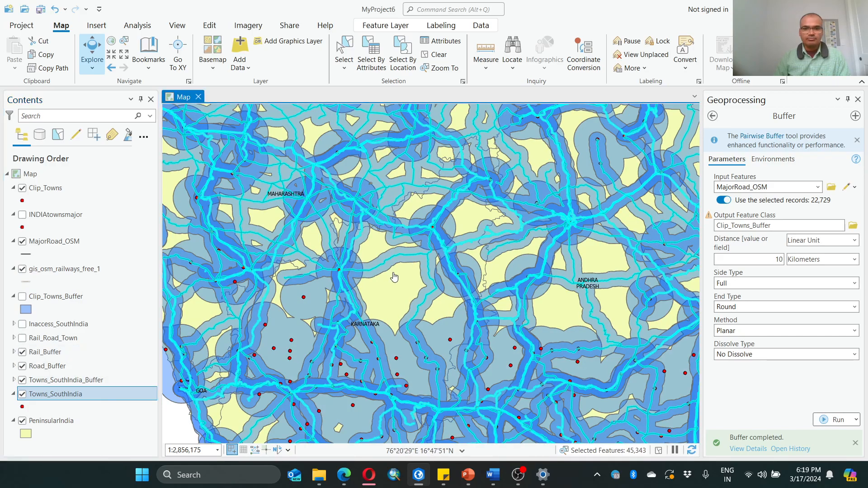
Step: Examine the map for areas of peninsular India that lie outside the road, rail and town buffers
{"action": "left_click_drag", "start_coordinate": [393, 277], "coordinate": [465, 242]}
{"action": "scroll", "coordinate": [449, 245], "scroll_direction": "up", "scroll_amount": 2}
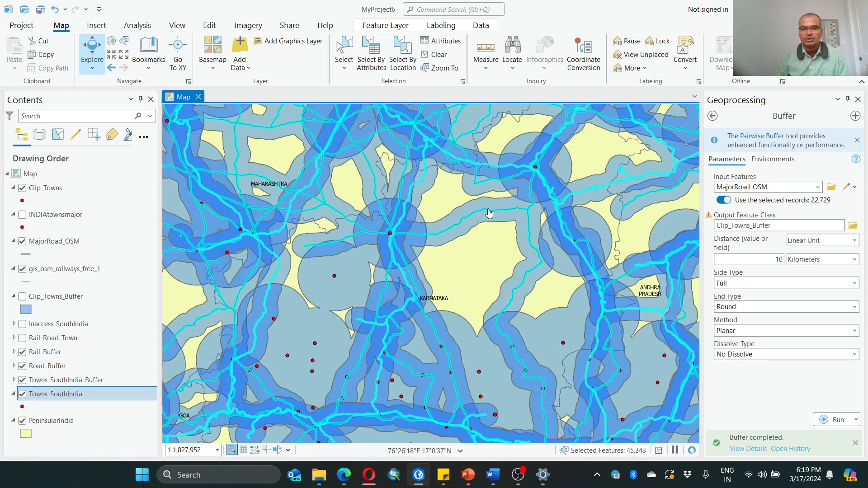
{"action": "scroll", "coordinate": [485, 198], "scroll_direction": "up", "scroll_amount": 2}
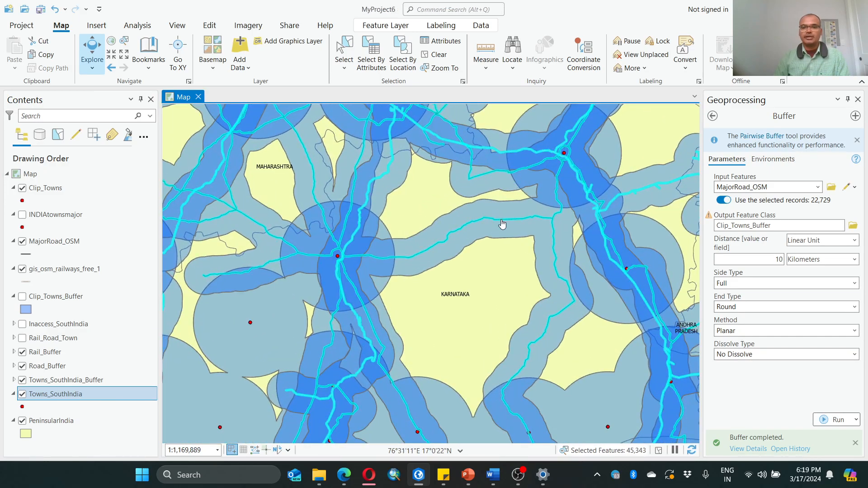
{"action": "scroll", "coordinate": [501, 223], "scroll_direction": "down", "scroll_amount": 2}
{"action": "scroll", "coordinate": [503, 225], "scroll_direction": "down", "scroll_amount": 2}
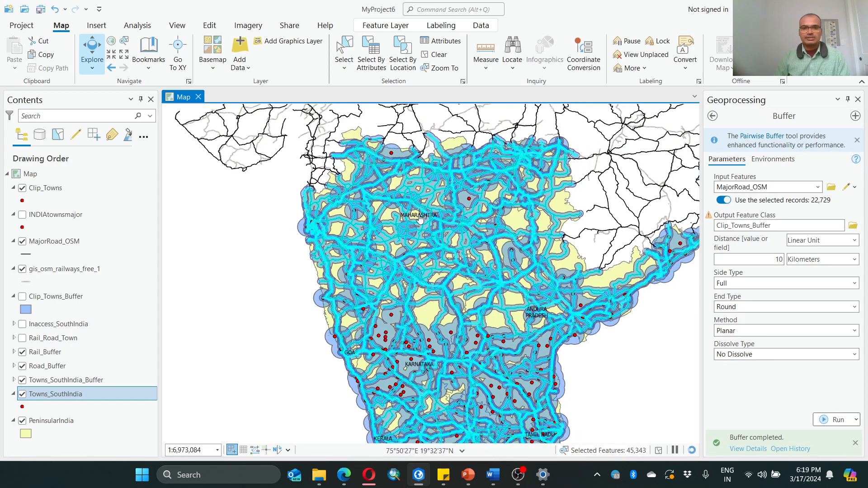
{"action": "scroll", "coordinate": [518, 234], "scroll_direction": "up", "scroll_amount": 3}
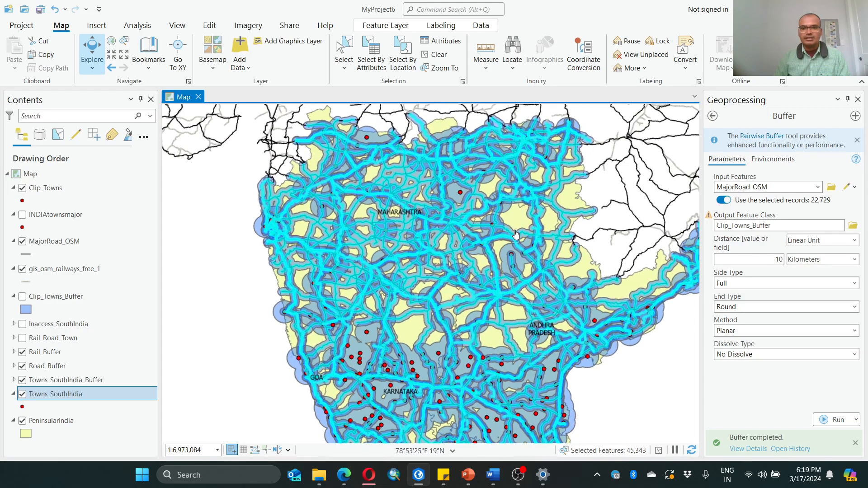
{"action": "scroll", "coordinate": [515, 221], "scroll_direction": "up", "scroll_amount": 4}
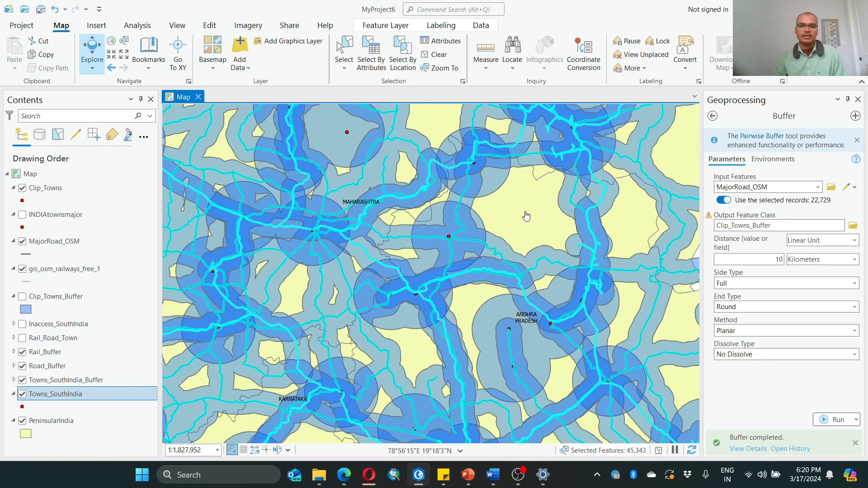
{"action": "scroll", "coordinate": [526, 216], "scroll_direction": "down", "scroll_amount": 3}
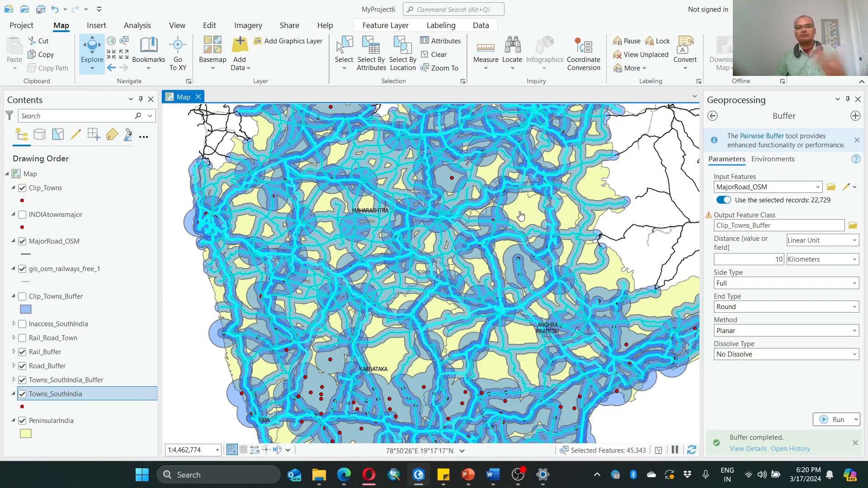
{"action": "scroll", "coordinate": [516, 219], "scroll_direction": "down", "scroll_amount": 2}
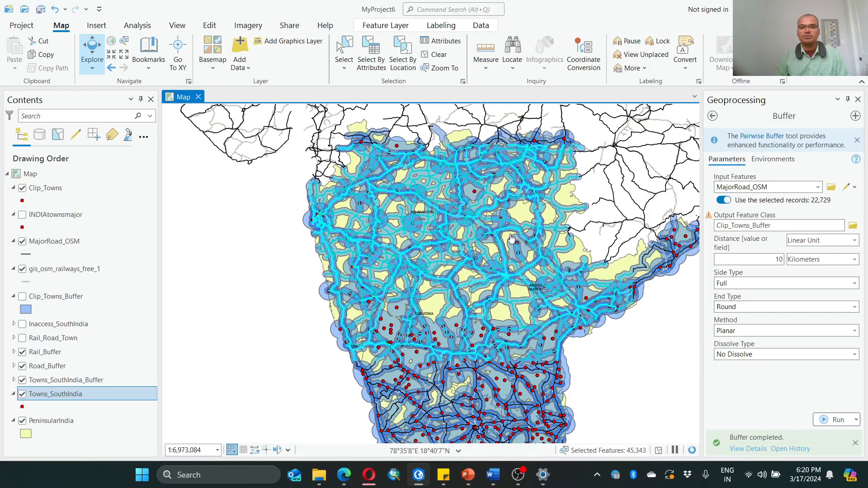
{"action": "left_click_drag", "start_coordinate": [495, 243], "coordinate": [459, 214]}
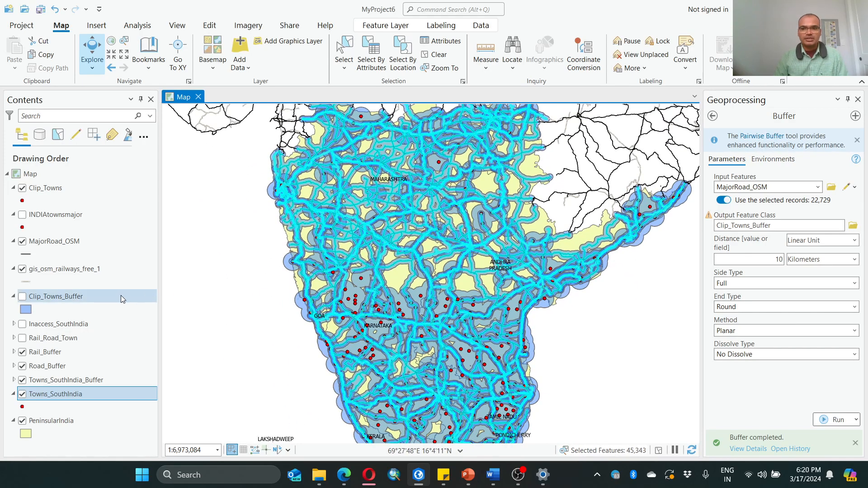
Step: Open the Union overlay tool and set Clip_Towns_Buffer as its first input feature layer
{"action": "left_click", "coordinate": [713, 115]}
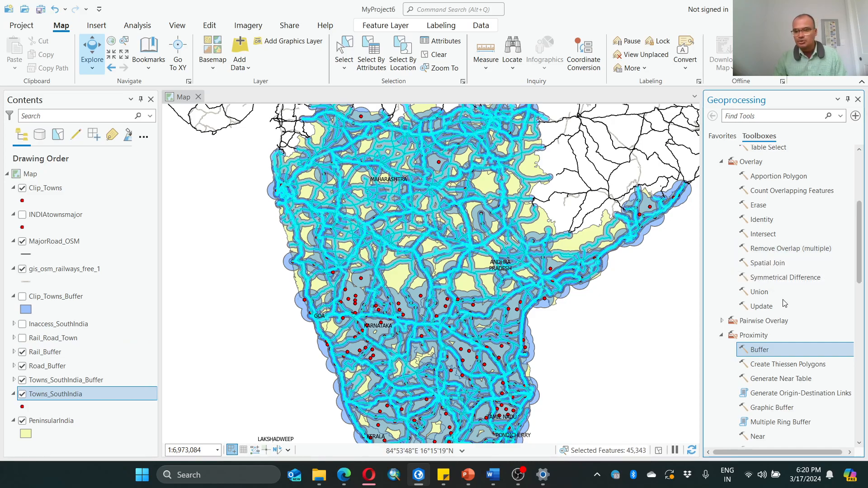
{"action": "scroll", "coordinate": [789, 269], "scroll_direction": "up", "scroll_amount": 5}
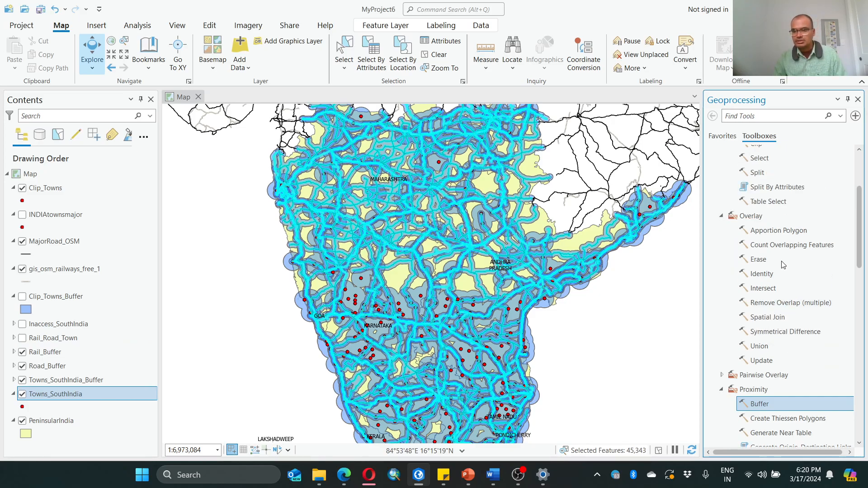
{"action": "scroll", "coordinate": [802, 268], "scroll_direction": "down", "scroll_amount": 2}
{"action": "scroll", "coordinate": [803, 268], "scroll_direction": "down", "scroll_amount": 1}
{"action": "left_click", "coordinate": [767, 346]}
{"action": "left_click", "coordinate": [767, 165]}
{"action": "left_click", "coordinate": [790, 166]}
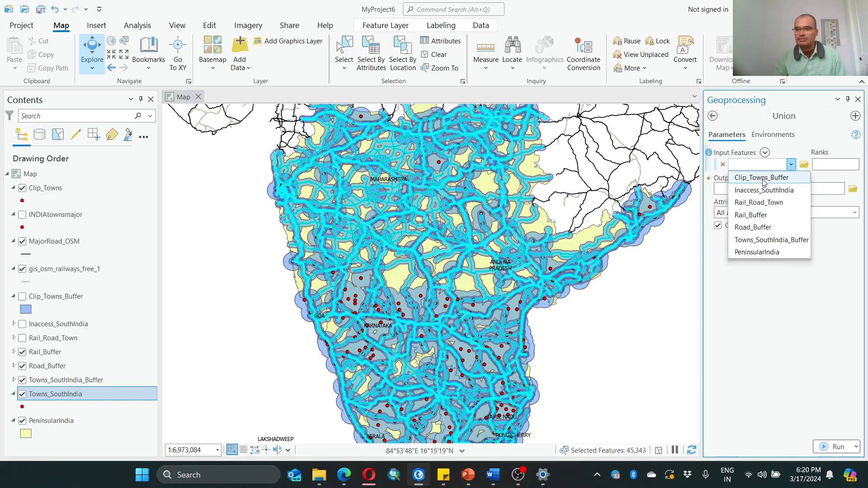
{"action": "left_click", "coordinate": [764, 177]}
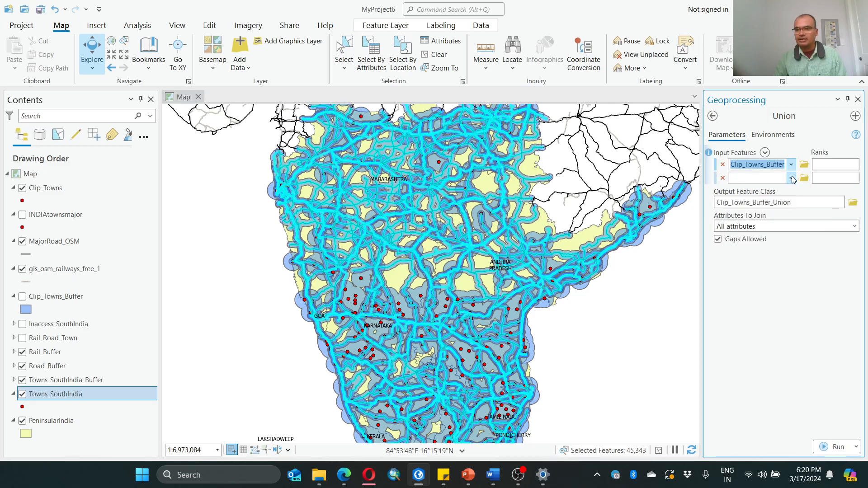
Step: Add Rail_Buffer and Road_Buffer as further Union inputs, leaving the output as Clip_Towns_Buffer_Union
{"action": "left_click", "coordinate": [792, 178]}
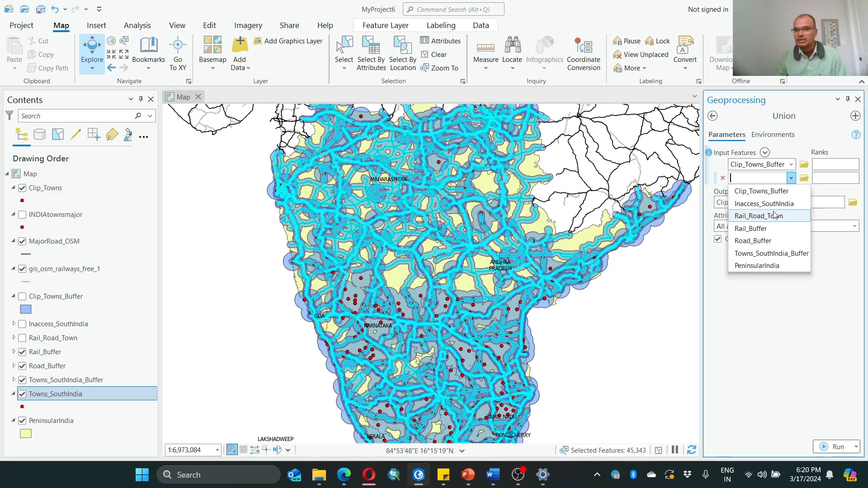
{"action": "left_click", "coordinate": [759, 229]}
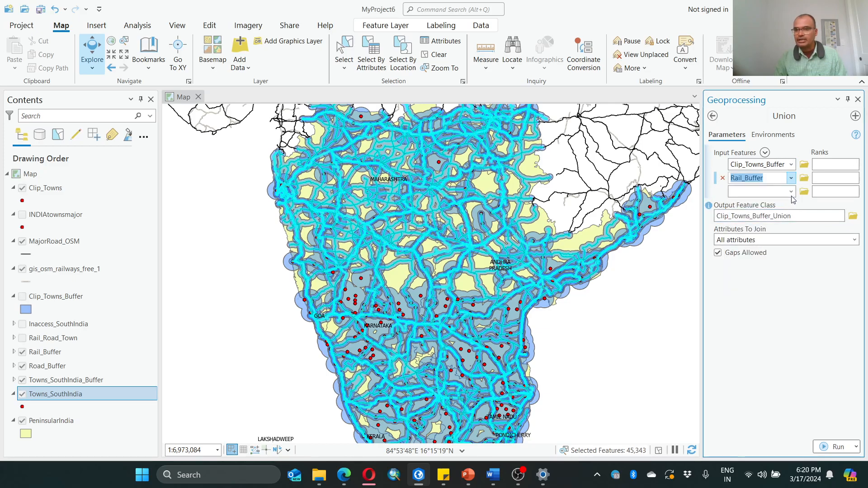
{"action": "left_click", "coordinate": [791, 191]}
{"action": "left_click", "coordinate": [759, 256]}
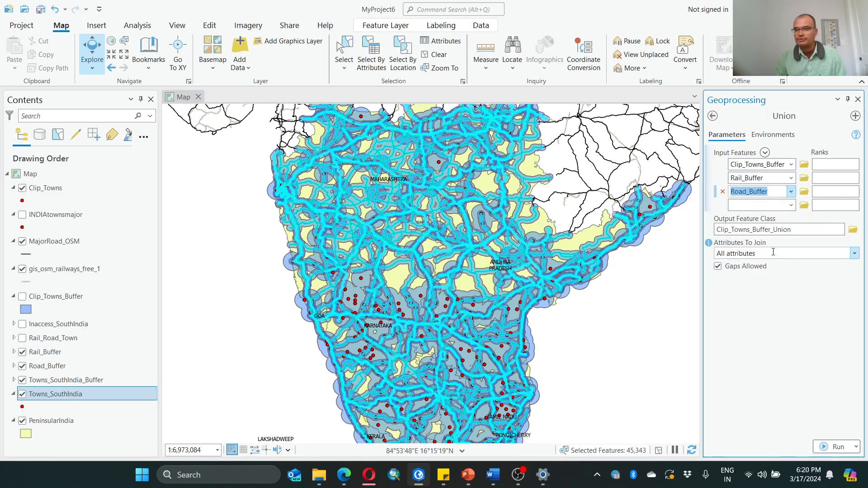
{"action": "left_click", "coordinate": [796, 229]}
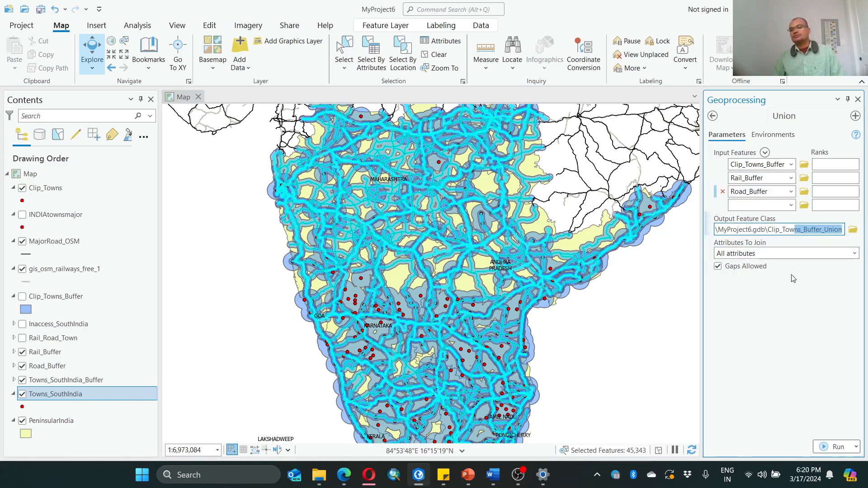
{"action": "left_click", "coordinate": [837, 283]}
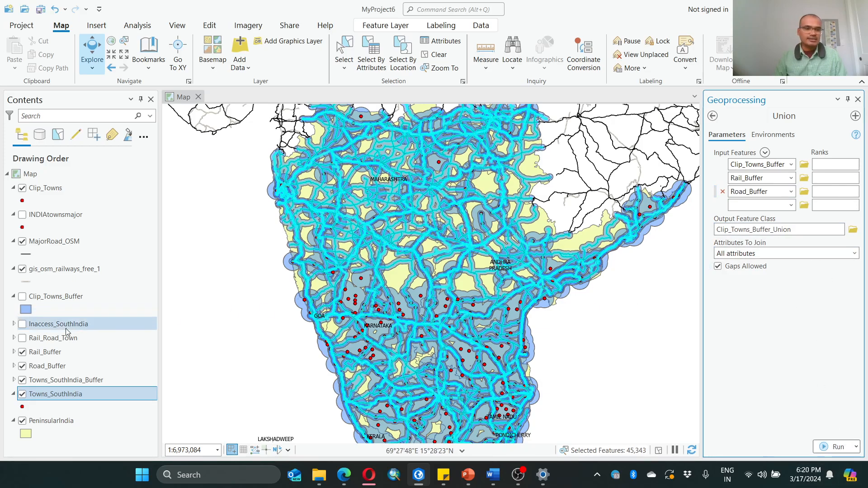
Step: Show Rail_Road_Town in place of the Rail_Buffer, Road_Buffer and Towns_SouthIndia_Buffer layers, and clear the feature selection
{"action": "left_click", "coordinate": [22, 352]}
{"action": "left_click", "coordinate": [23, 365]}
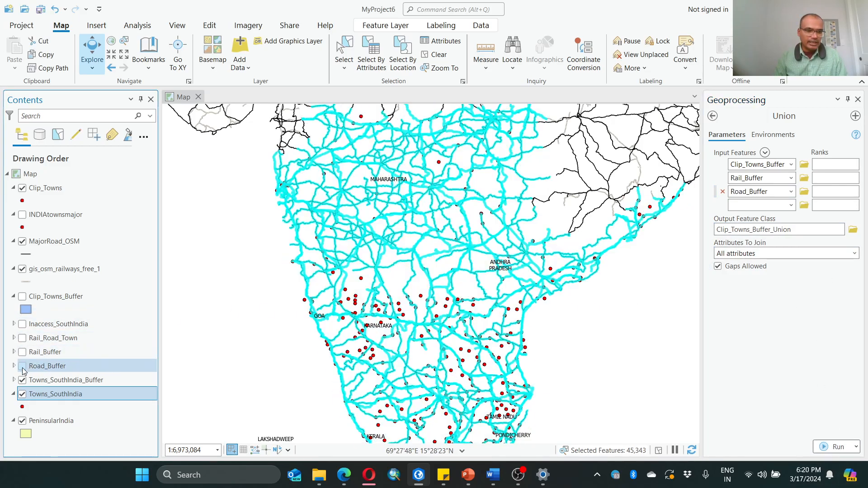
{"action": "left_click", "coordinate": [22, 380]}
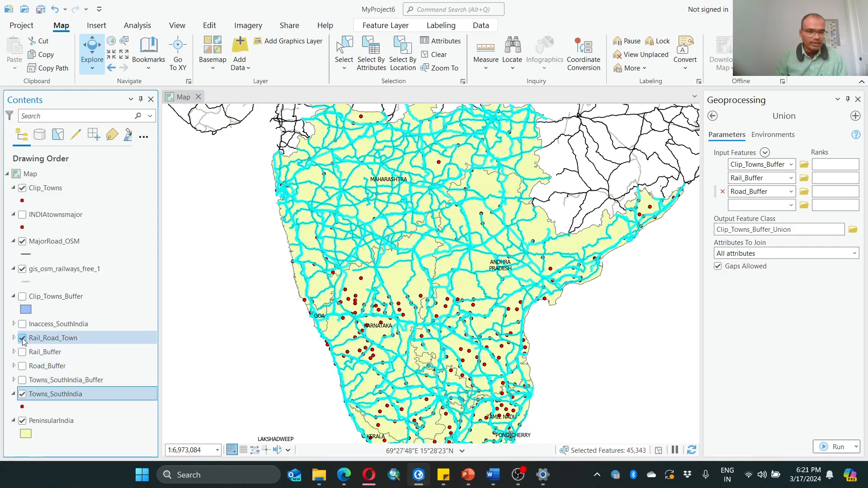
{"action": "left_click", "coordinate": [22, 339]}
{"action": "scroll", "coordinate": [409, 217], "scroll_direction": "up", "scroll_amount": 2}
{"action": "scroll", "coordinate": [408, 218], "scroll_direction": "up", "scroll_amount": 3}
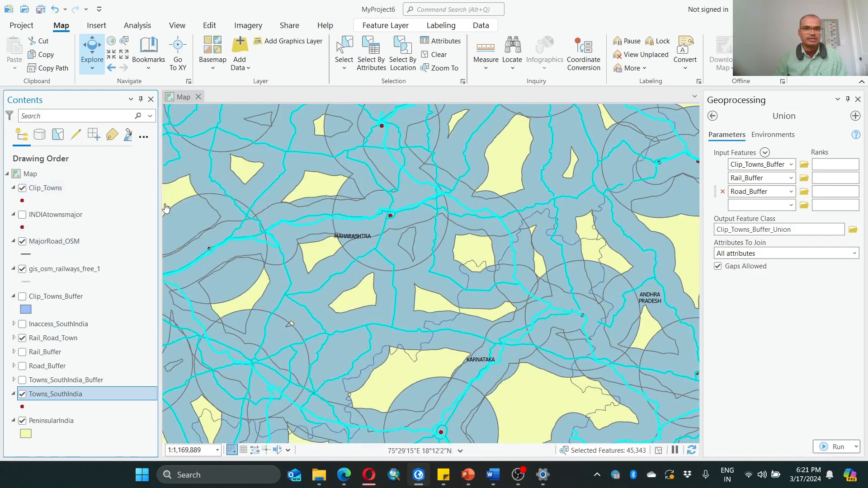
{"action": "left_click", "coordinate": [438, 54]}
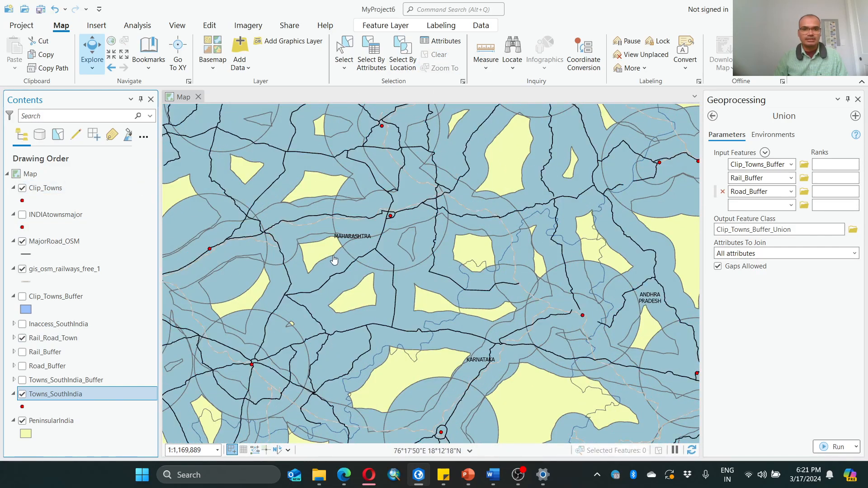
Step: Examine the combined Rail_Road_Town buffer across peninsular India for areas it leaves uncovered
{"action": "left_click_drag", "start_coordinate": [201, 240], "coordinate": [367, 240]}
{"action": "scroll", "coordinate": [378, 262], "scroll_direction": "down", "scroll_amount": 2}
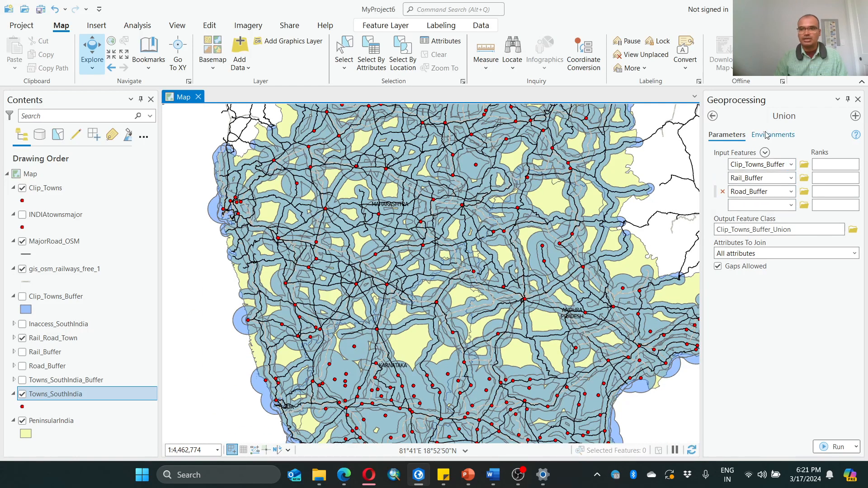
{"action": "scroll", "coordinate": [360, 246], "scroll_direction": "up", "scroll_amount": 2}
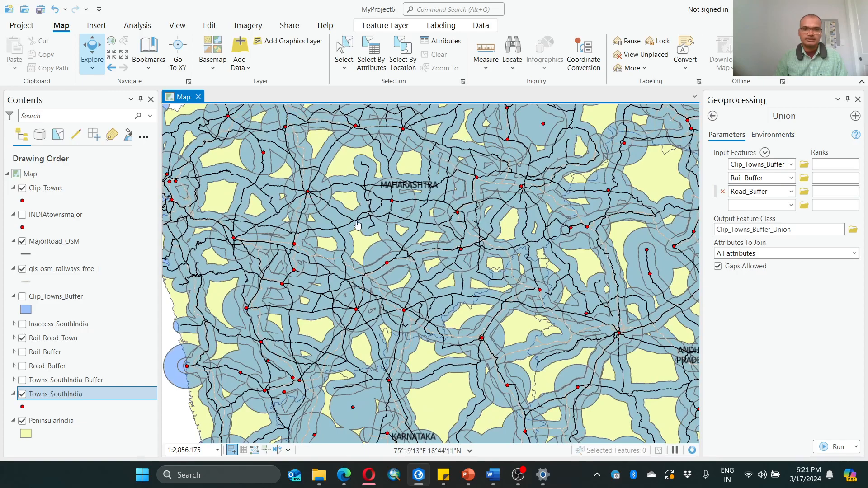
{"action": "left_click_drag", "start_coordinate": [299, 280], "coordinate": [556, 233]}
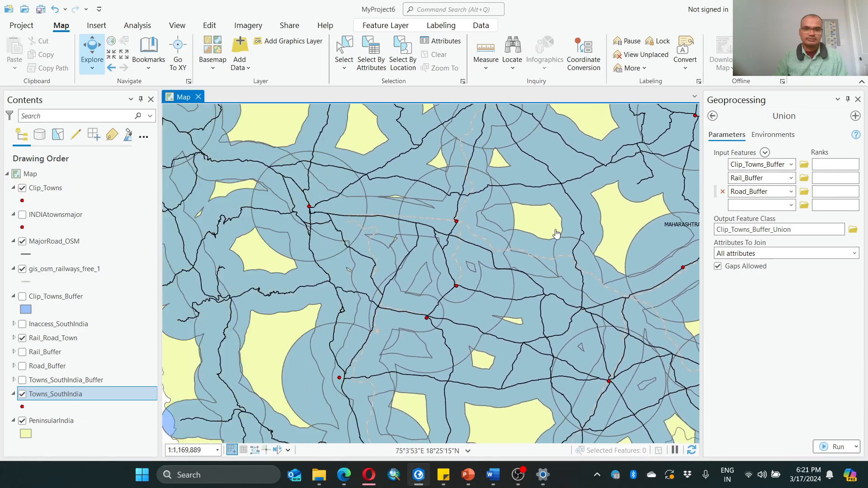
{"action": "left_click_drag", "start_coordinate": [227, 224], "coordinate": [389, 198]}
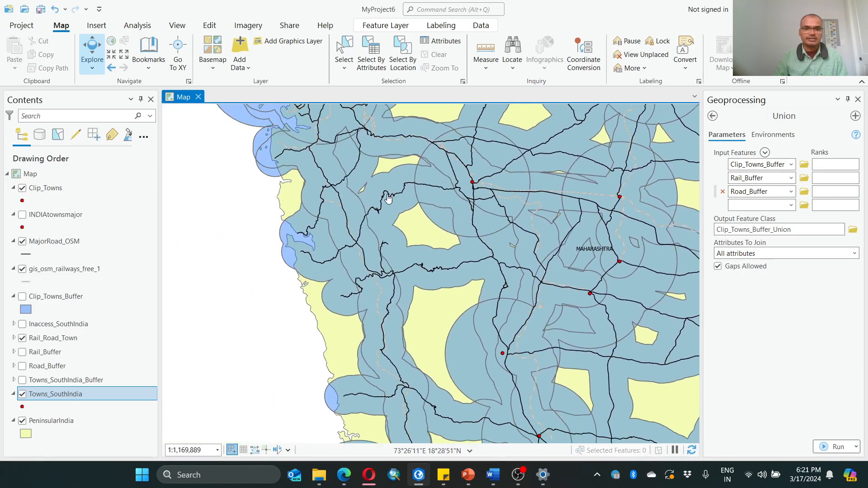
{"action": "left_click_drag", "start_coordinate": [398, 338], "coordinate": [351, 262]}
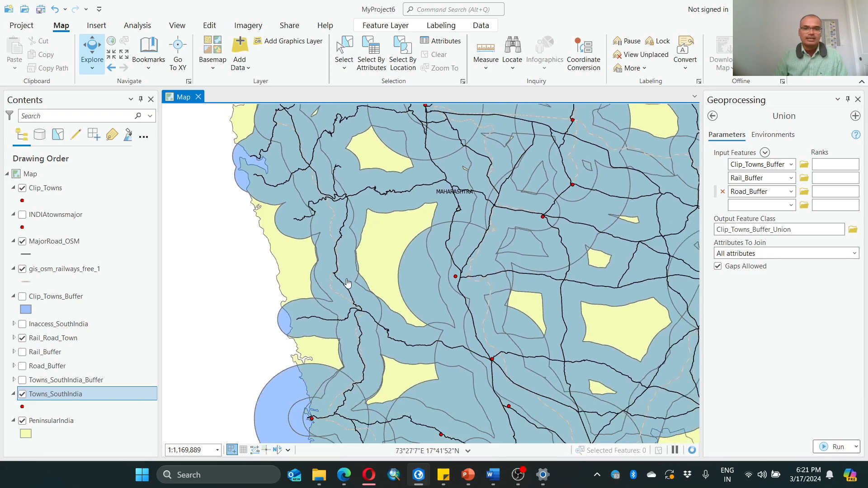
{"action": "scroll", "coordinate": [489, 281], "scroll_direction": "down", "scroll_amount": 3}
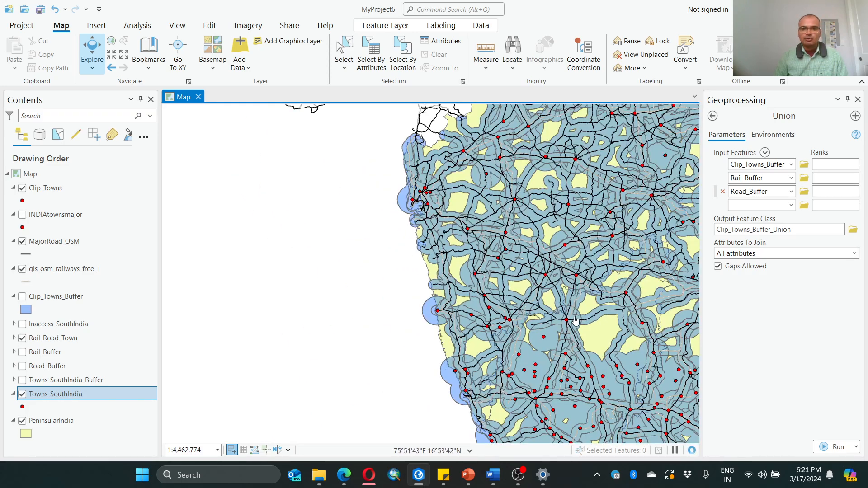
{"action": "left_click_drag", "start_coordinate": [575, 321], "coordinate": [406, 208]}
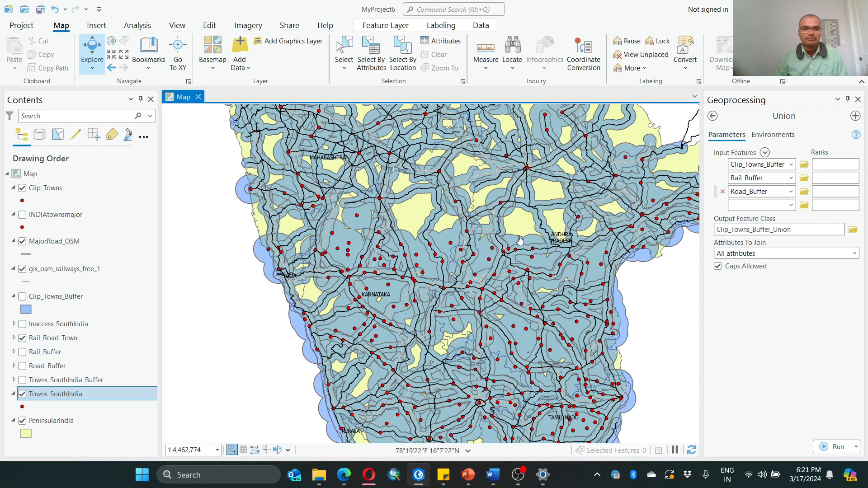
{"action": "scroll", "coordinate": [519, 239], "scroll_direction": "down", "scroll_amount": 1}
{"action": "left_click_drag", "start_coordinate": [501, 257], "coordinate": [461, 231]}
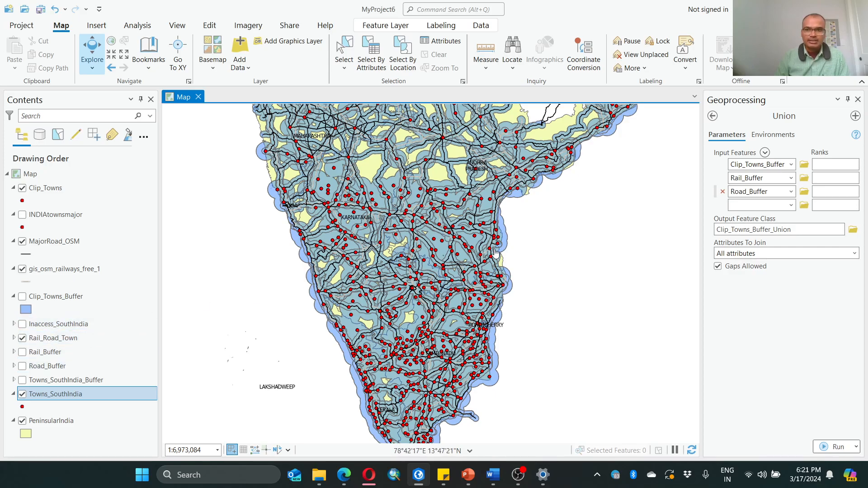
Step: Open the Clip tool and set PeninsularIndia as the input features and Rail_Road_Town as the clip features
{"action": "left_click", "coordinate": [713, 116]}
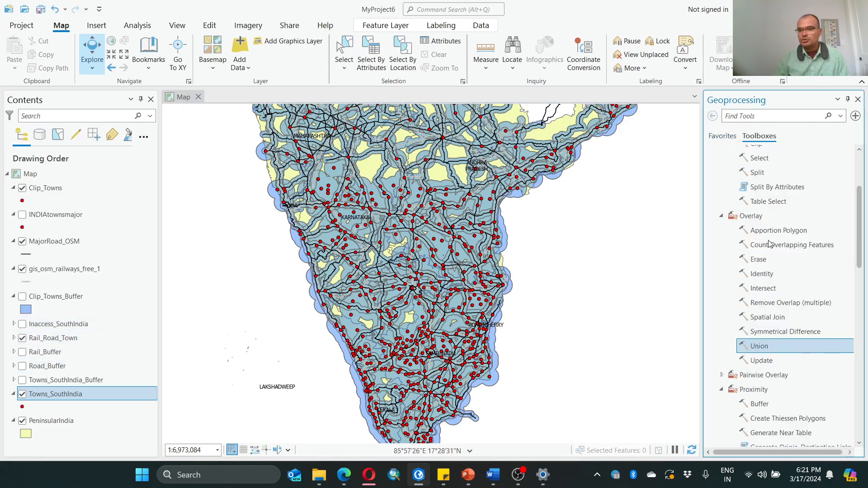
{"action": "scroll", "coordinate": [770, 243], "scroll_direction": "up", "scroll_amount": 2}
{"action": "left_click", "coordinate": [759, 196]}
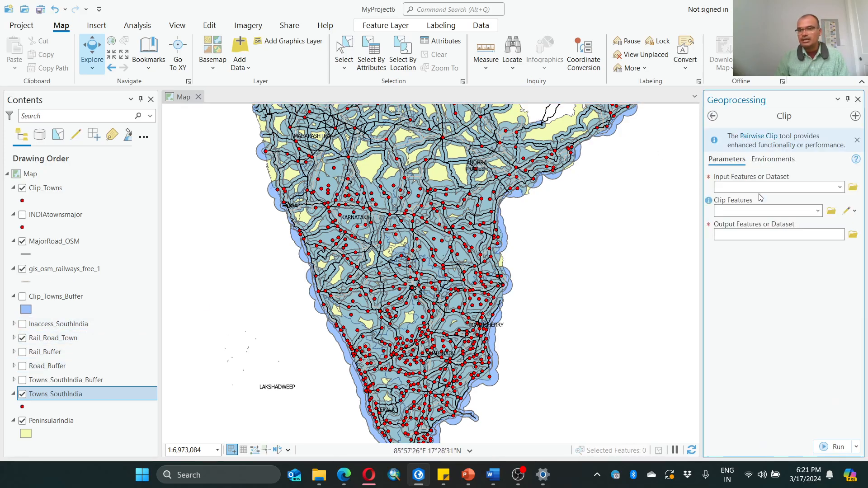
{"action": "left_click", "coordinate": [840, 187]}
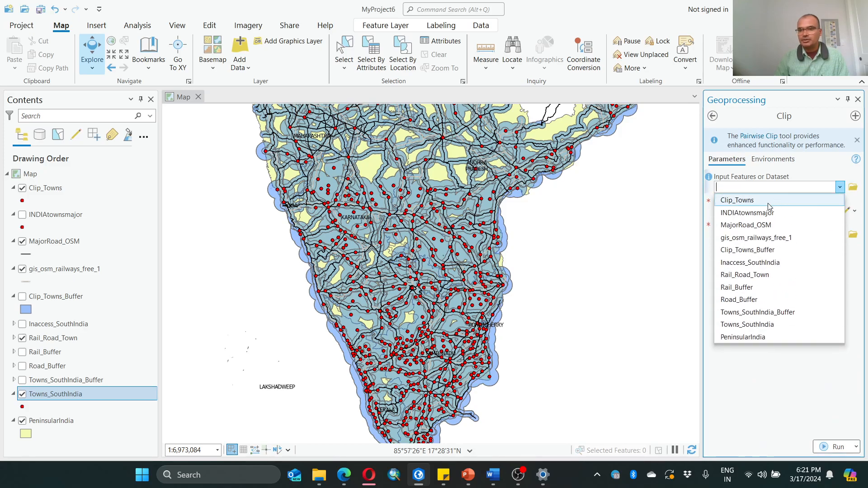
{"action": "left_click", "coordinate": [750, 338]}
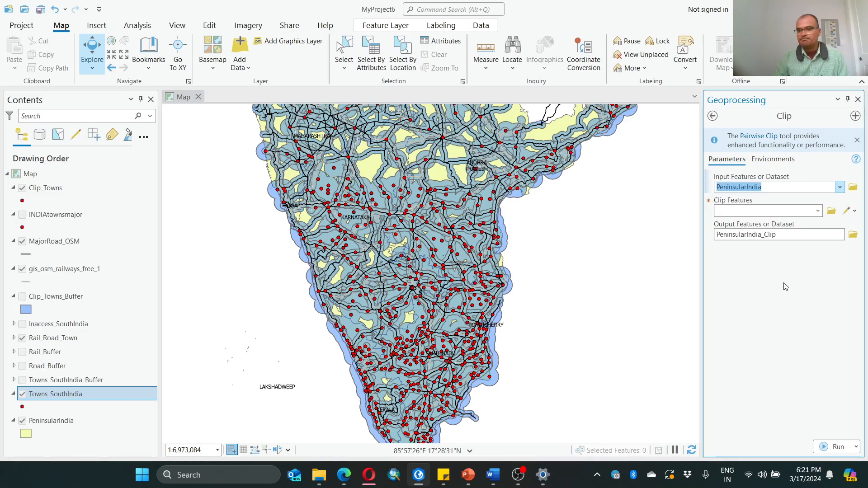
{"action": "left_click", "coordinate": [819, 212]}
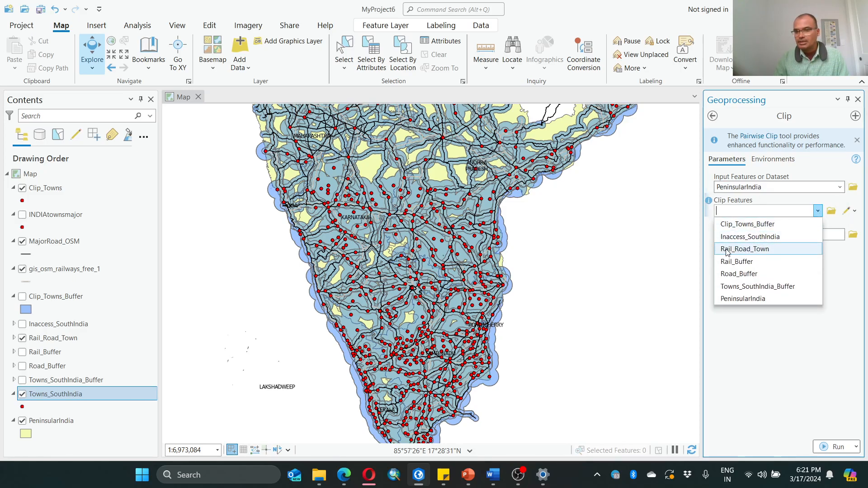
{"action": "left_click", "coordinate": [749, 249]}
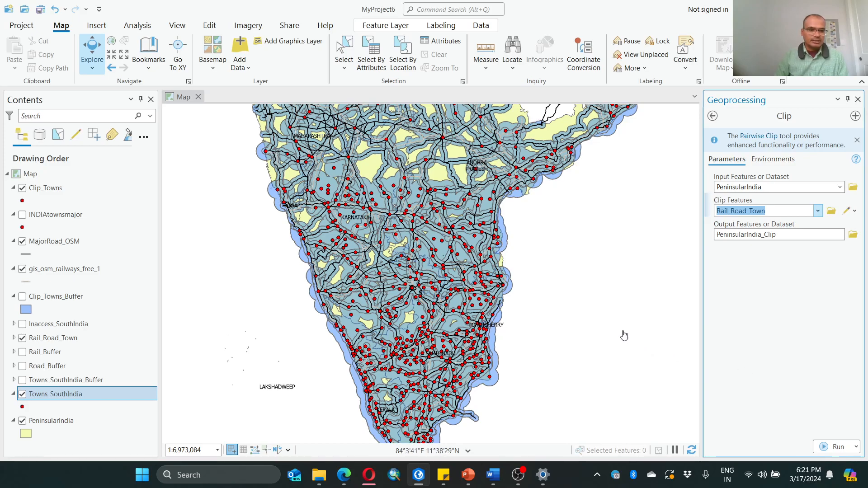
Step: Hide the town, road, railway and Rail_Road_Town layers and display Inaccess_SouthIndia over PeninsularIndia
{"action": "left_click", "coordinate": [22, 393]}
{"action": "left_click", "coordinate": [22, 338]}
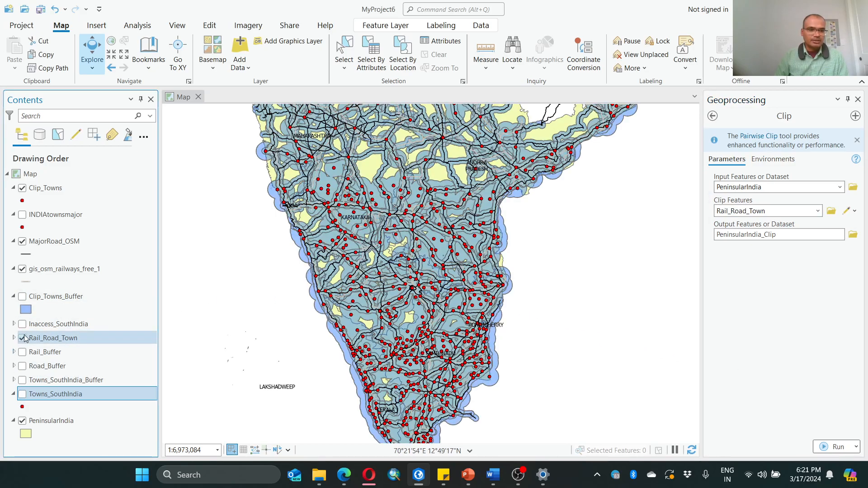
{"action": "left_click", "coordinate": [22, 188]}
{"action": "left_click", "coordinate": [22, 270]}
{"action": "left_click", "coordinate": [22, 241]}
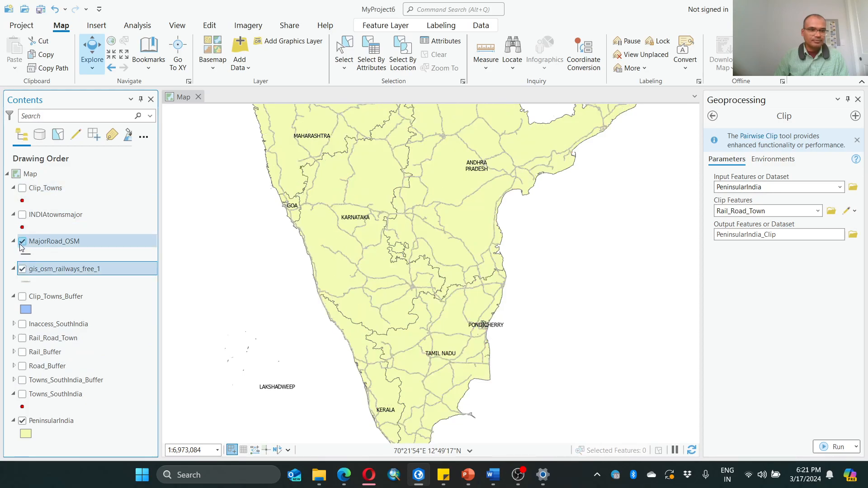
{"action": "left_click", "coordinate": [22, 323]}
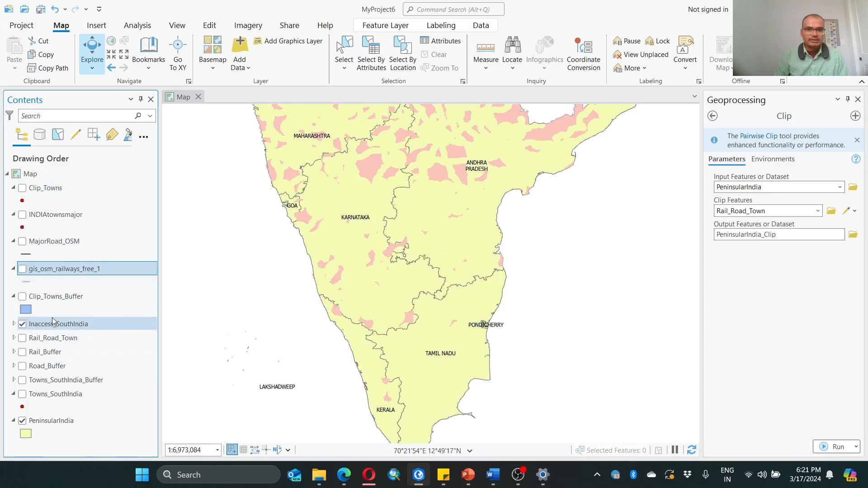
Step: Display Rail_Road_Town together with Inaccess_SouthIndia and compare the inaccessible patches with the combined buffer down to the southern tip
{"action": "scroll", "coordinate": [465, 201], "scroll_direction": "up", "scroll_amount": 1}
{"action": "left_click_drag", "start_coordinate": [429, 154], "coordinate": [497, 347]}
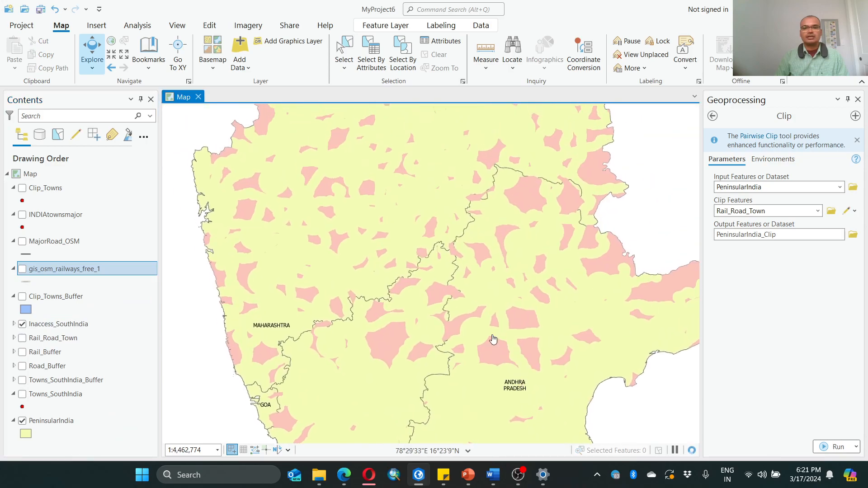
{"action": "left_click", "coordinate": [26, 339]}
{"action": "left_click", "coordinate": [22, 338]}
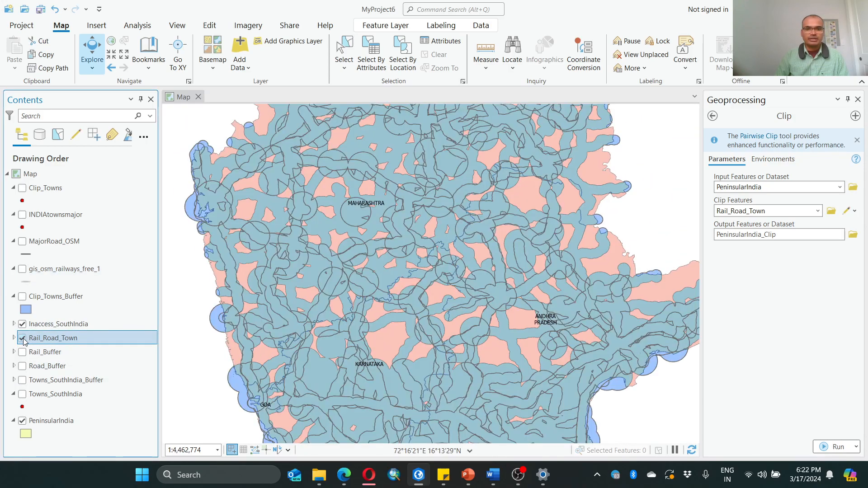
{"action": "left_click_drag", "start_coordinate": [388, 342], "coordinate": [335, 258]}
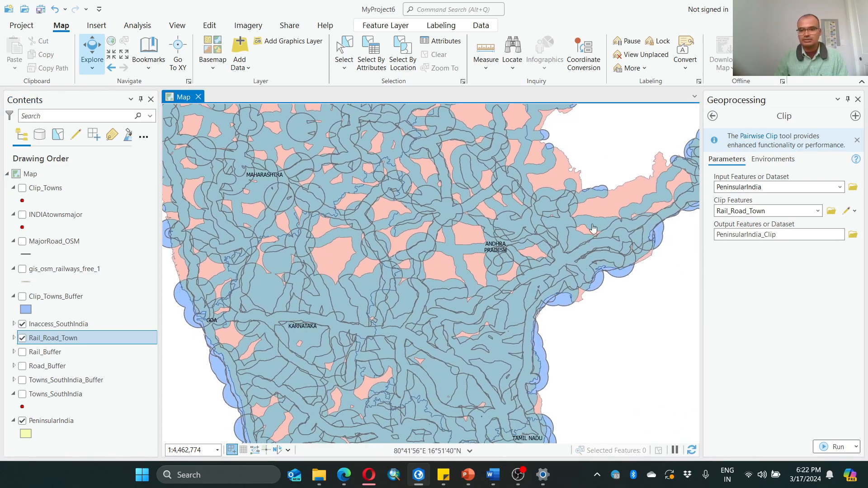
{"action": "left_click_drag", "start_coordinate": [423, 282], "coordinate": [554, 326]}
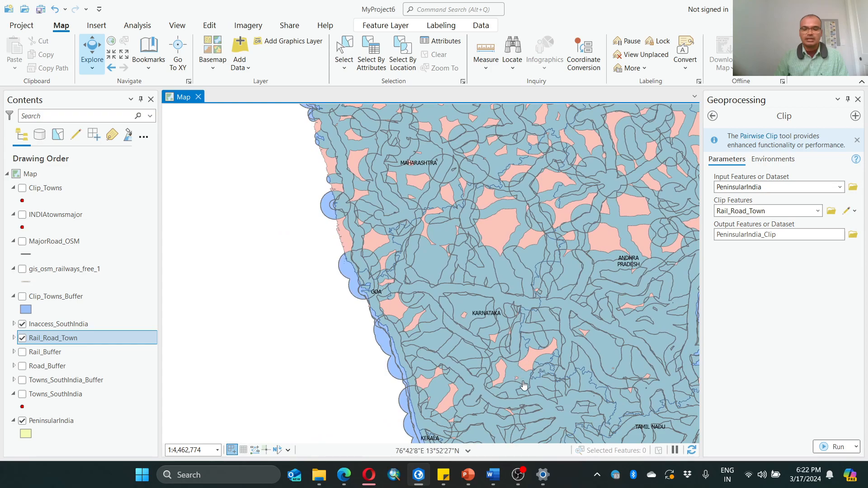
{"action": "left_click_drag", "start_coordinate": [501, 398], "coordinate": [390, 244]}
{"action": "left_click_drag", "start_coordinate": [460, 327], "coordinate": [448, 293]}
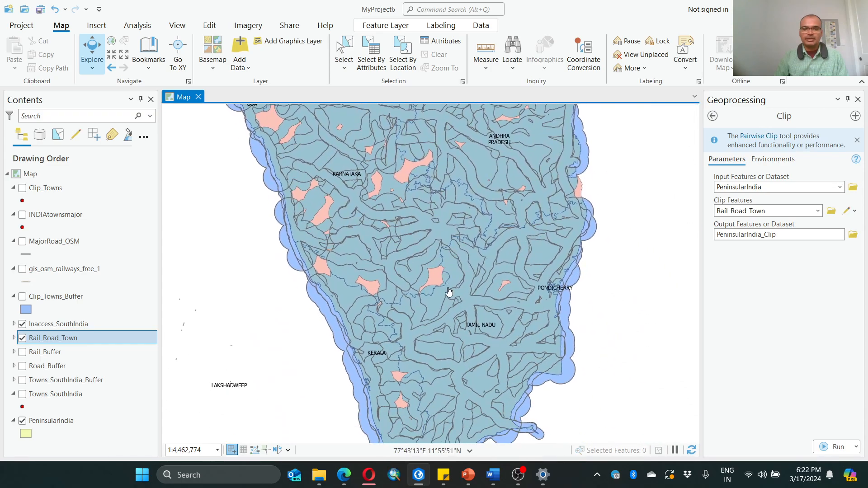
Step: Hide the Rail_Road_Town layer so that only the Inaccess_SouthIndia patches show over all of PeninsularIndia
{"action": "left_click_drag", "start_coordinate": [433, 339], "coordinate": [408, 267]}
{"action": "scroll", "coordinate": [474, 262], "scroll_direction": "down", "scroll_amount": 5}
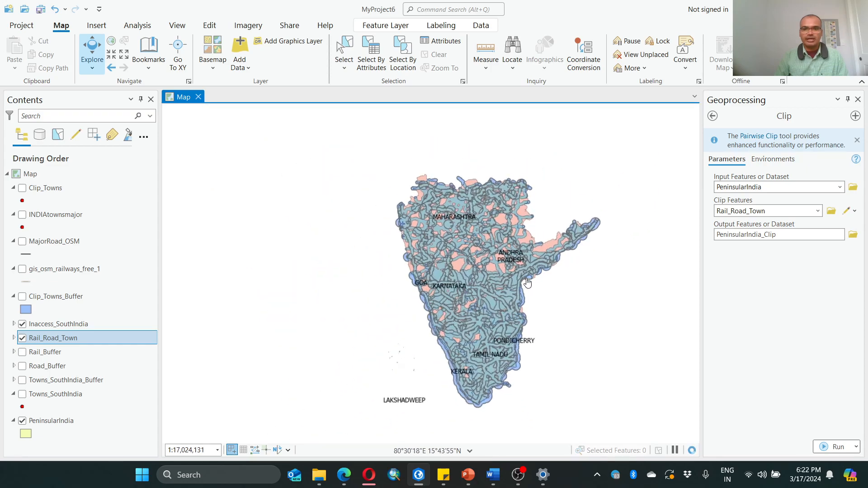
{"action": "scroll", "coordinate": [524, 283], "scroll_direction": "up", "scroll_amount": 2}
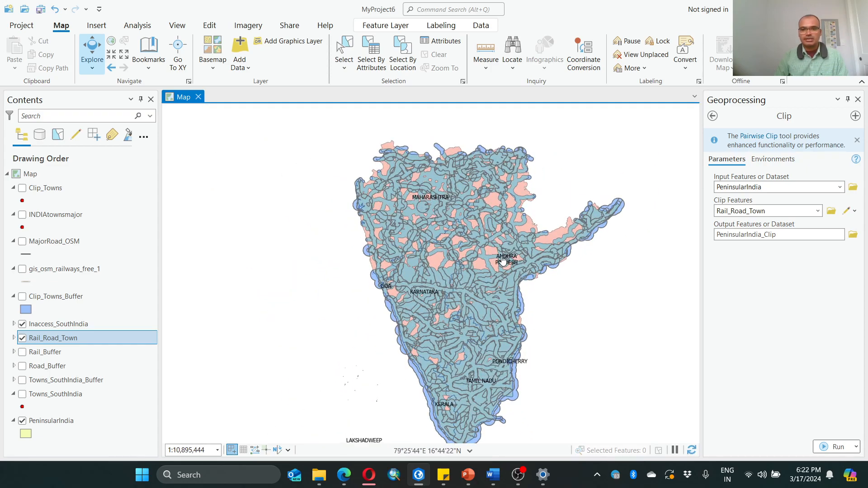
{"action": "left_click", "coordinate": [23, 338]}
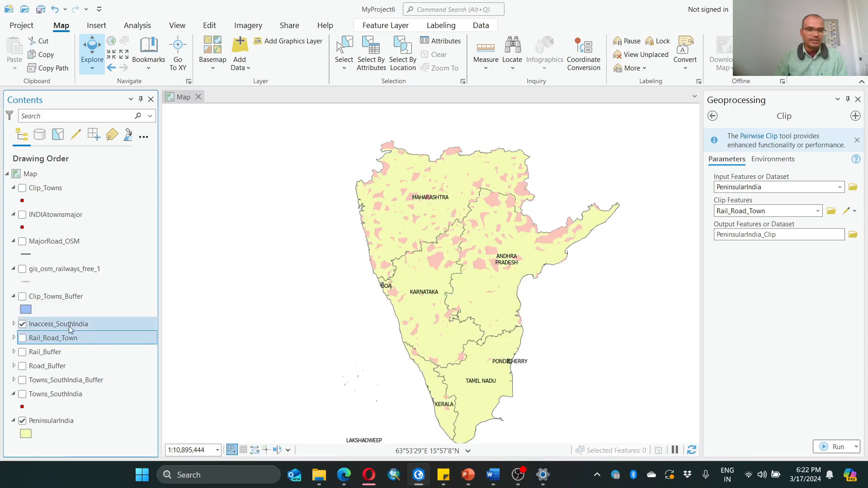
Step: Open the attribute table of Inaccess_SouthIndia and sort its records by Shape_Area in descending order
{"action": "right_click", "coordinate": [55, 324]}
{"action": "left_click", "coordinate": [96, 87]}
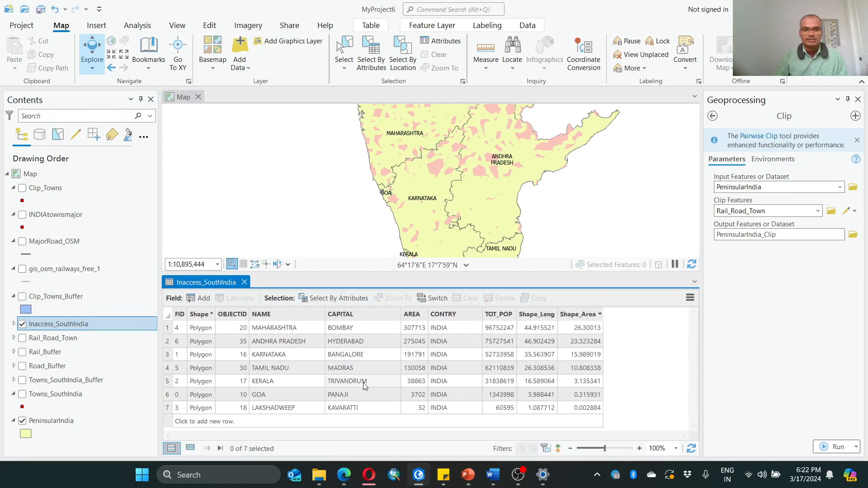
{"action": "double_click", "coordinate": [585, 314]}
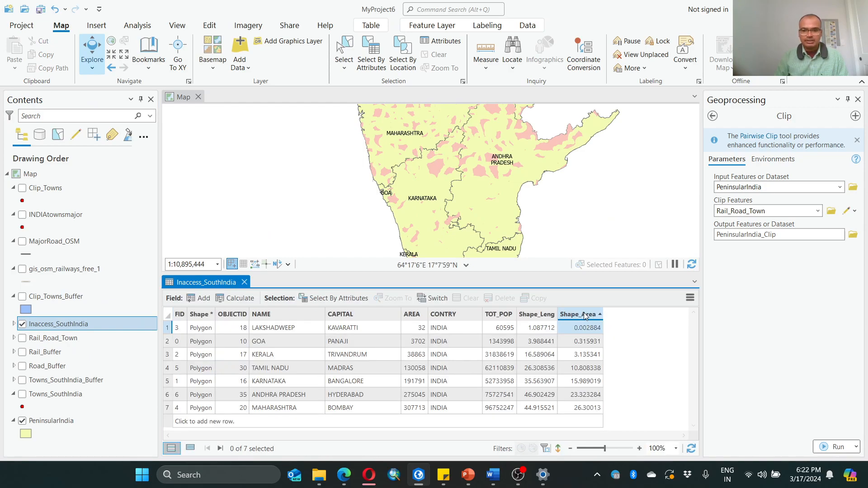
{"action": "double_click", "coordinate": [583, 313]}
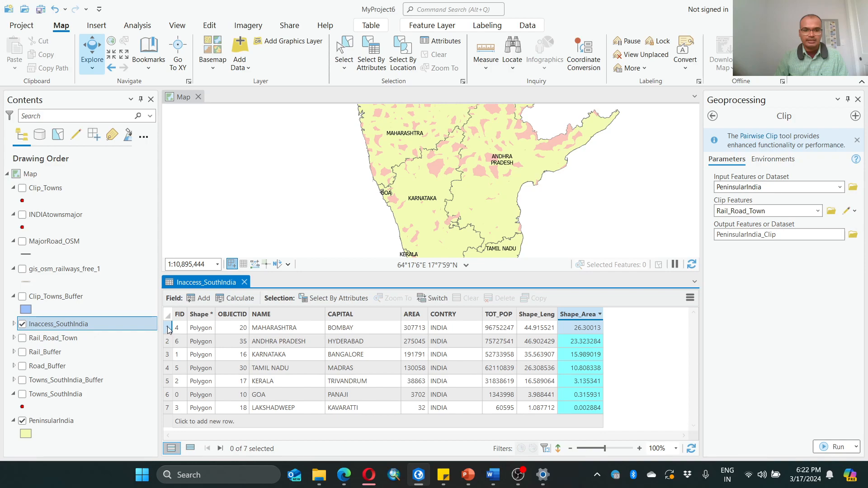
Step: Select the Maharashtra record and view its inaccessible patches on the map, followed by the Andhra Pradesh record
{"action": "left_click", "coordinate": [169, 330]}
{"action": "left_click_drag", "start_coordinate": [571, 187], "coordinate": [579, 250]}
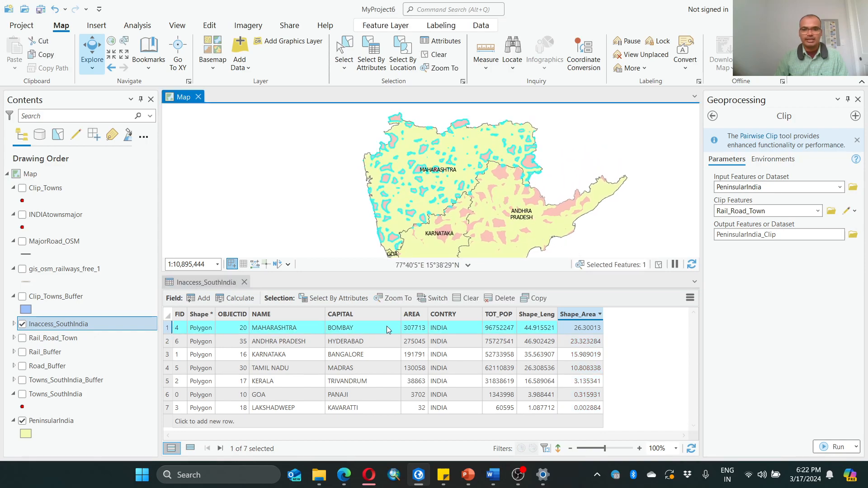
{"action": "left_click", "coordinate": [167, 341]}
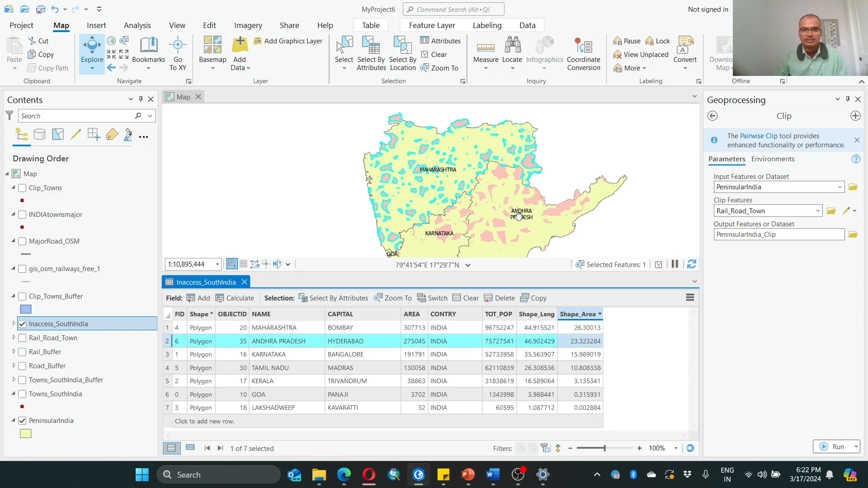